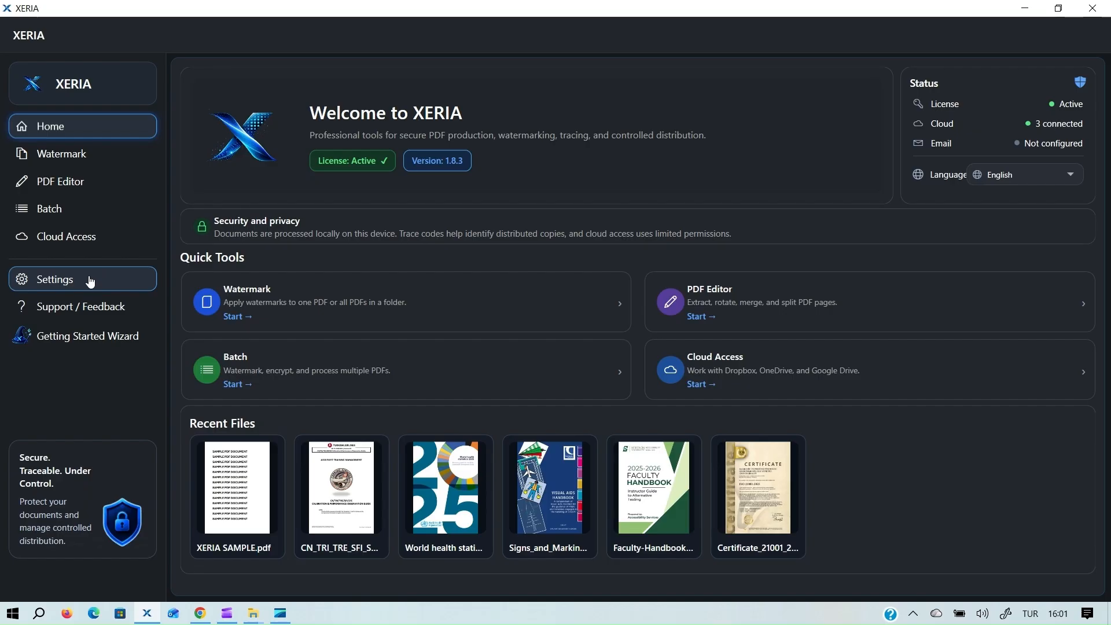
In E-mail Management, try Microsoft 365 and Outlook, then connect Gmail and make it default.
{"action": "left_click", "coordinate": [89, 280]}
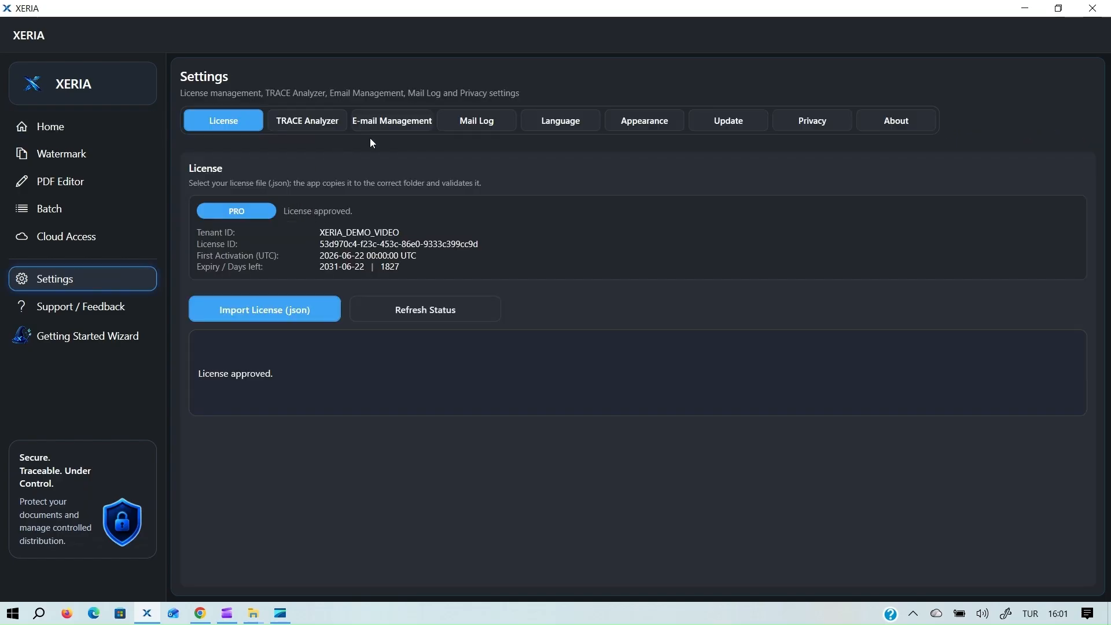
{"action": "left_click", "coordinate": [400, 128]}
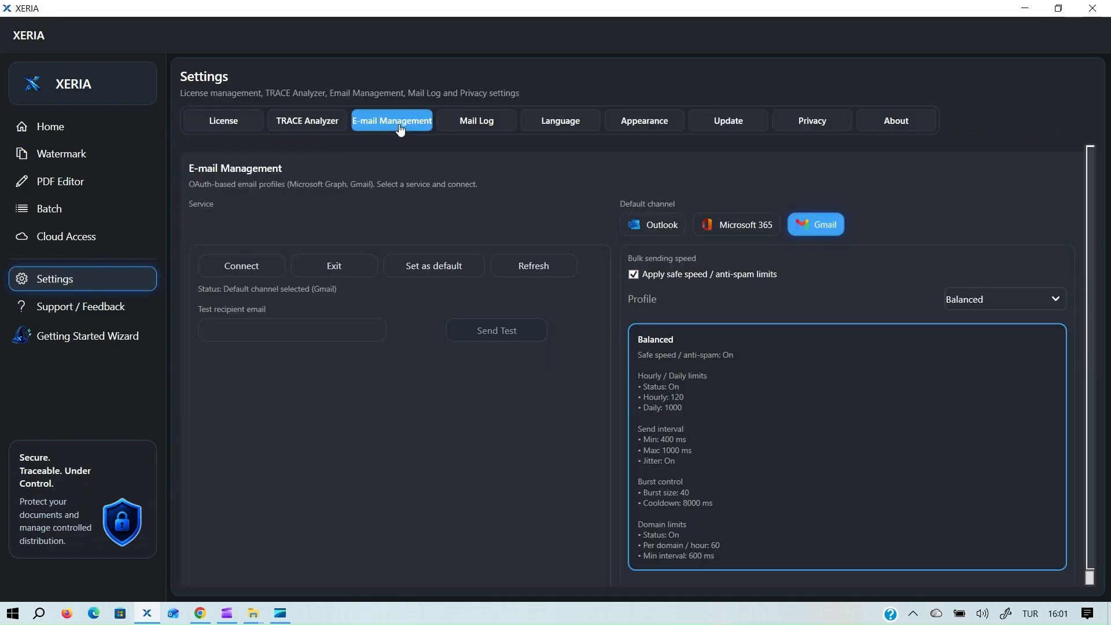
{"action": "left_click", "coordinate": [737, 230]}
{"action": "left_click", "coordinate": [645, 228]}
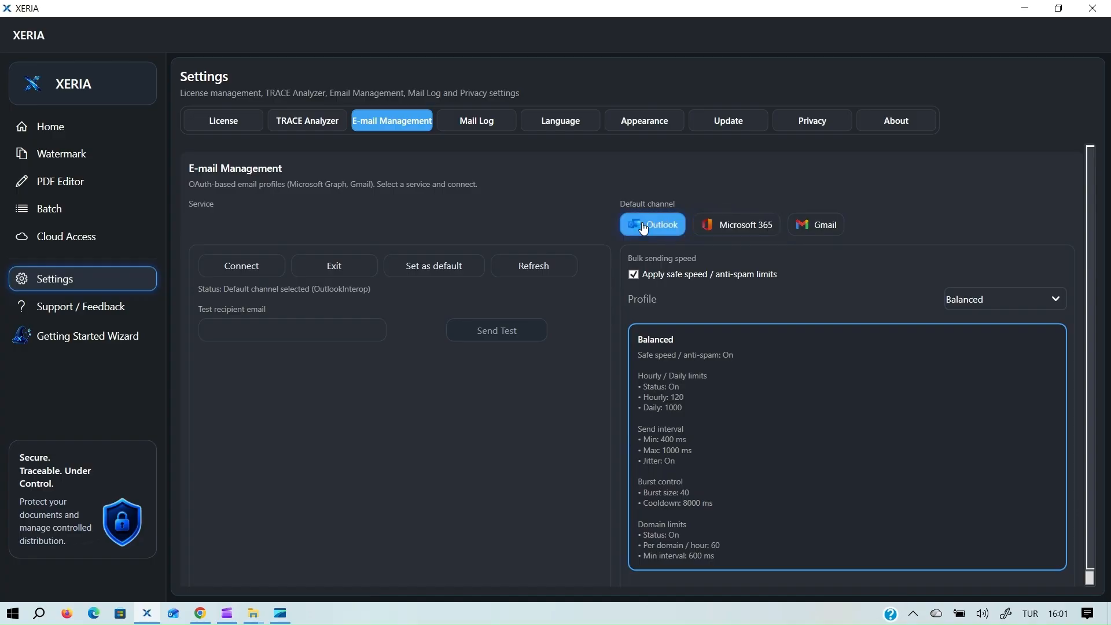
{"action": "left_click", "coordinate": [825, 230]}
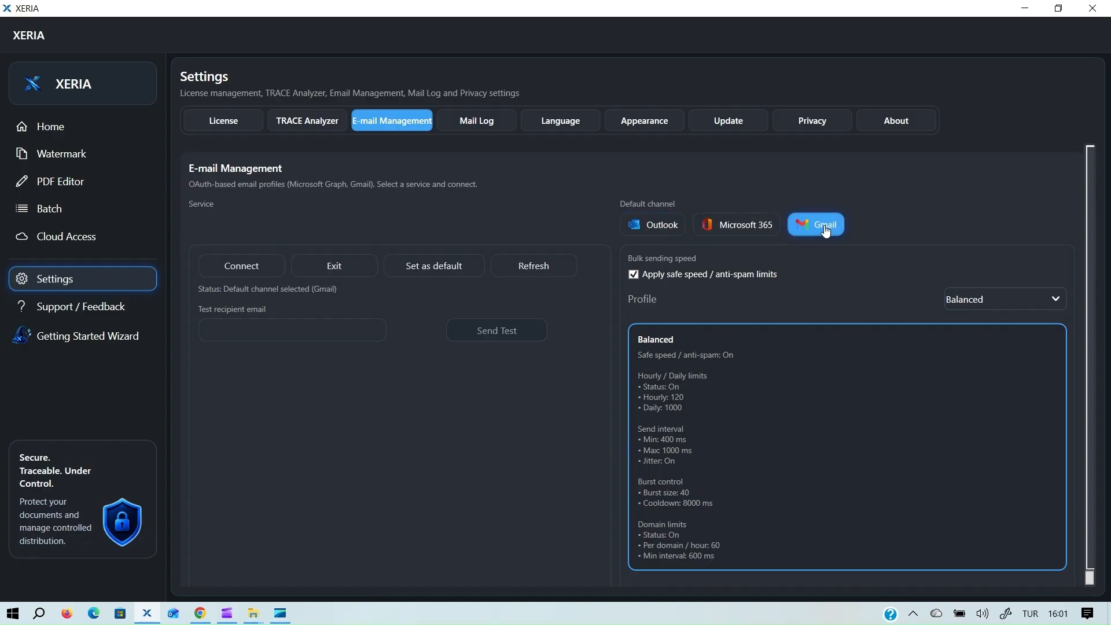
{"action": "left_click", "coordinate": [260, 276]}
{"action": "left_click", "coordinate": [435, 276]}
Compare the Very Safe, Quick and Custom sending profiles, settling on Very Safe (60/hour, 500/day).
{"action": "left_click", "coordinate": [990, 308]}
{"action": "left_click", "coordinate": [985, 323]}
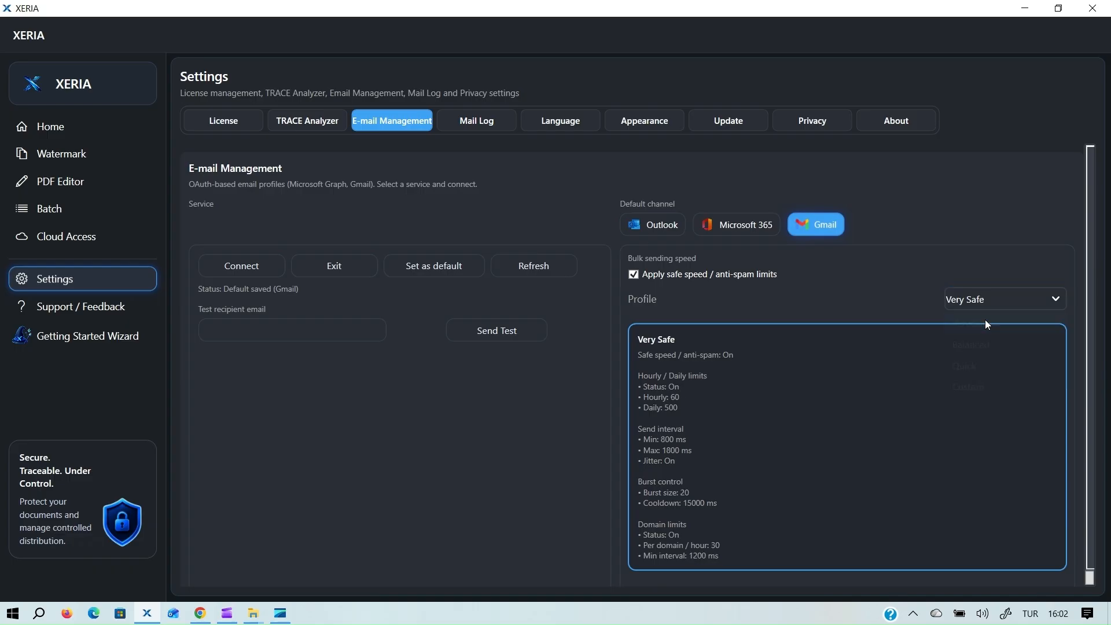
{"action": "left_click", "coordinate": [983, 300]}
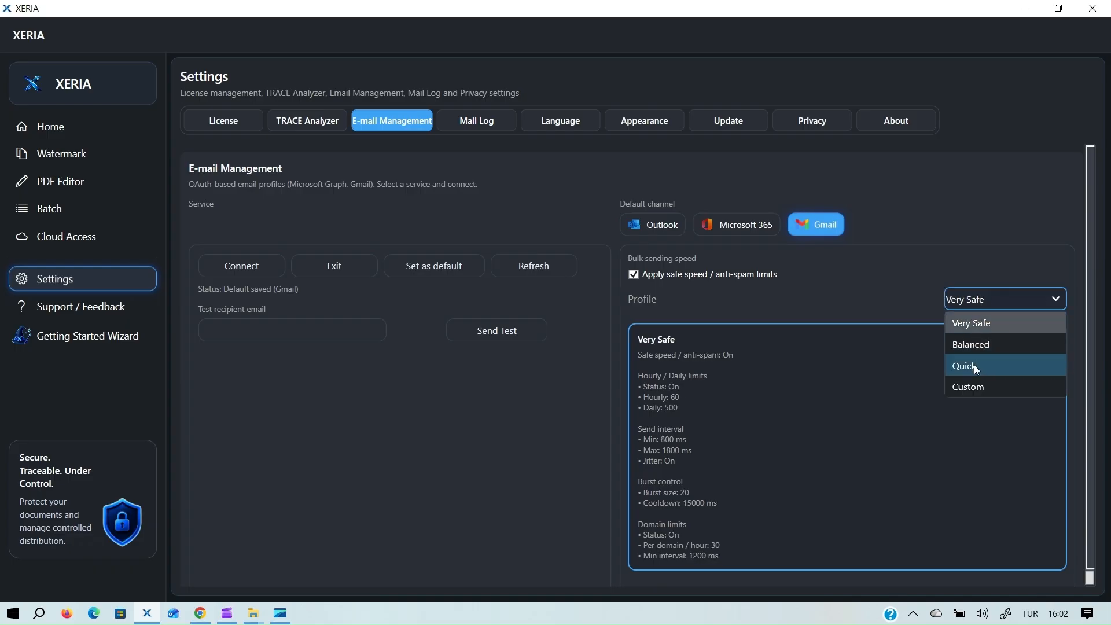
{"action": "left_click", "coordinate": [975, 365]}
{"action": "left_click", "coordinate": [980, 303]}
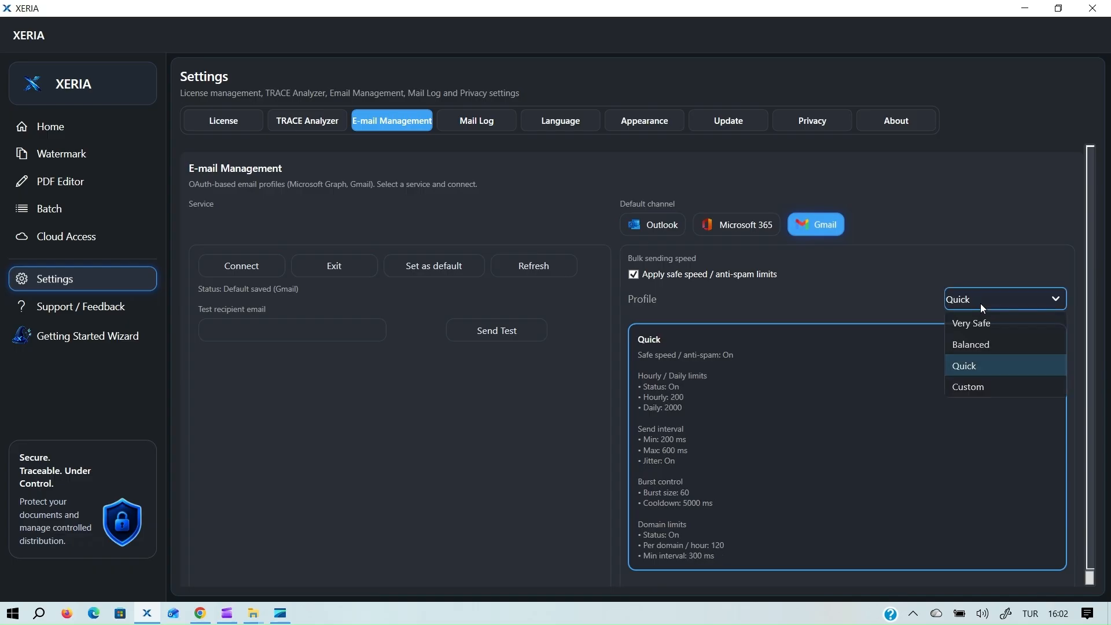
{"action": "left_click", "coordinate": [985, 388]}
{"action": "left_click_drag", "start_coordinate": [1095, 337], "coordinate": [1084, 291]}
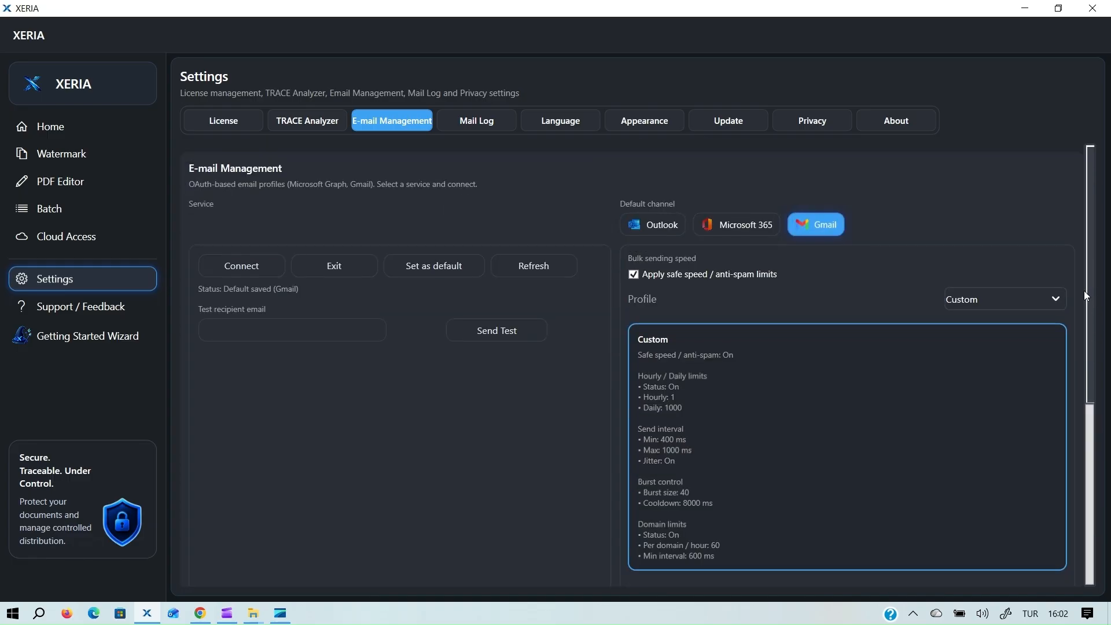
{"action": "left_click", "coordinate": [998, 299]}
{"action": "left_click", "coordinate": [979, 325]}
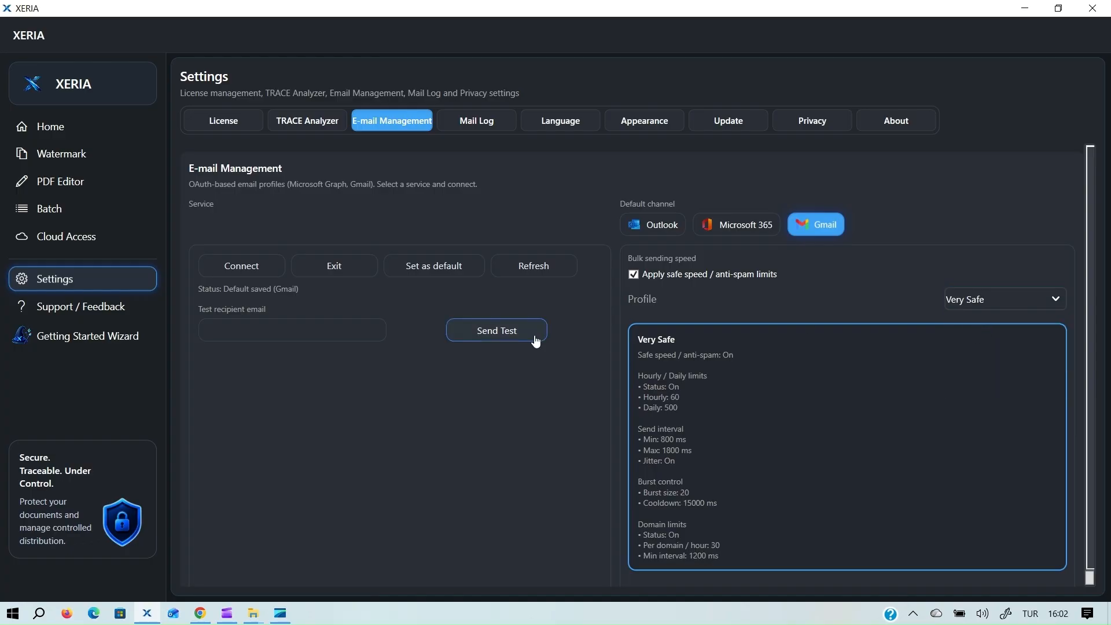
Open Batch Processing and go through the seven Öğretmenler recipients one by one.
{"action": "left_click", "coordinate": [76, 210]}
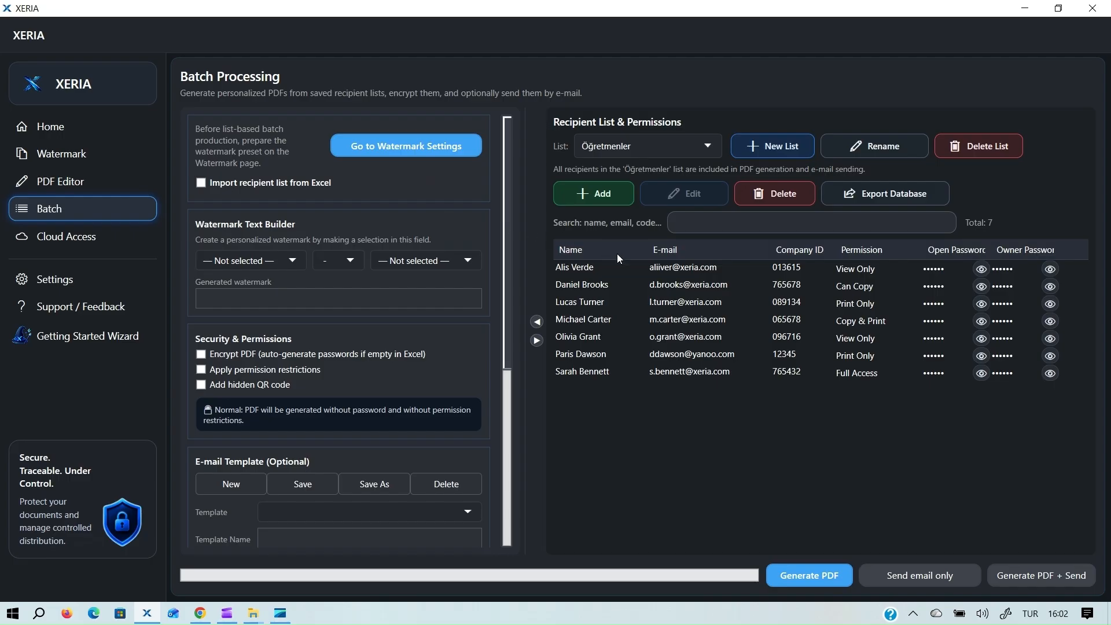
{"action": "left_click", "coordinate": [681, 269]}
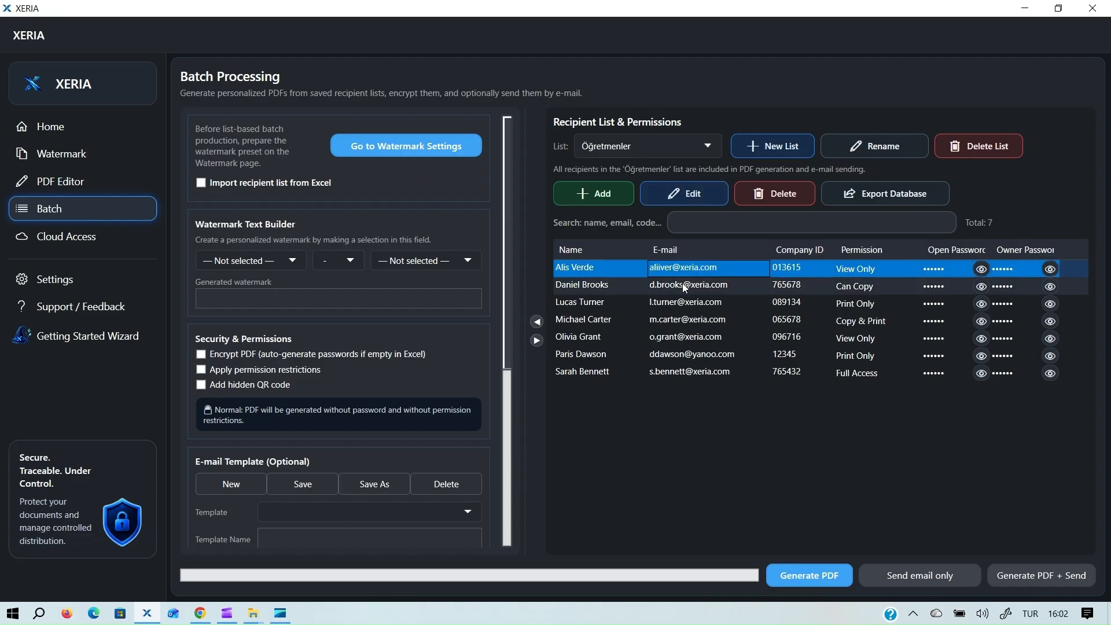
{"action": "left_click", "coordinate": [684, 286]}
{"action": "left_click", "coordinate": [684, 302]}
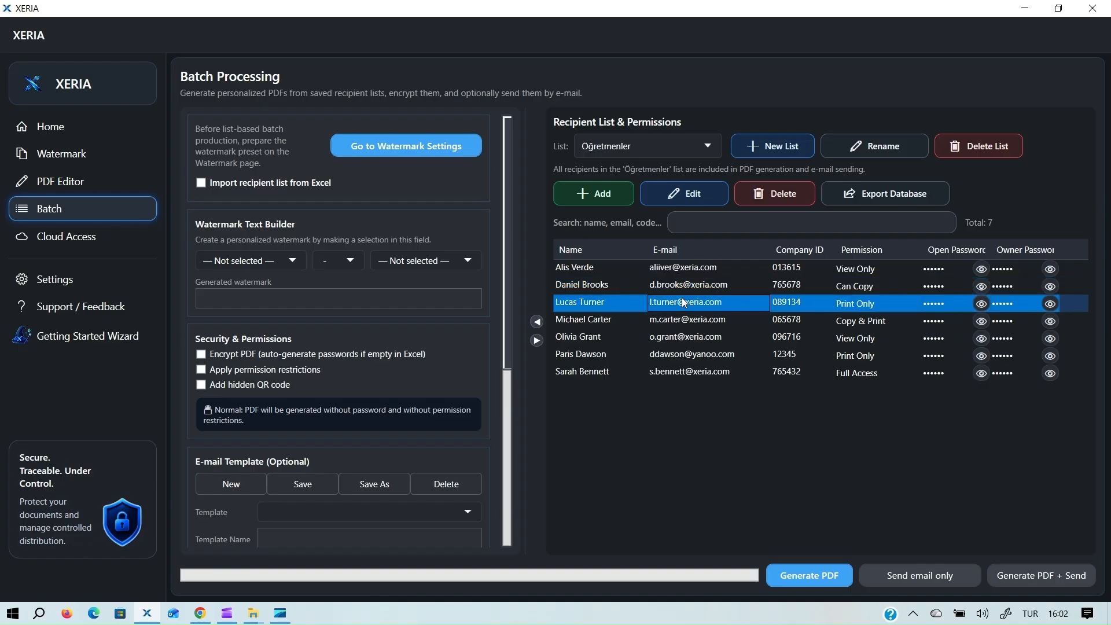
{"action": "left_click", "coordinate": [682, 319]}
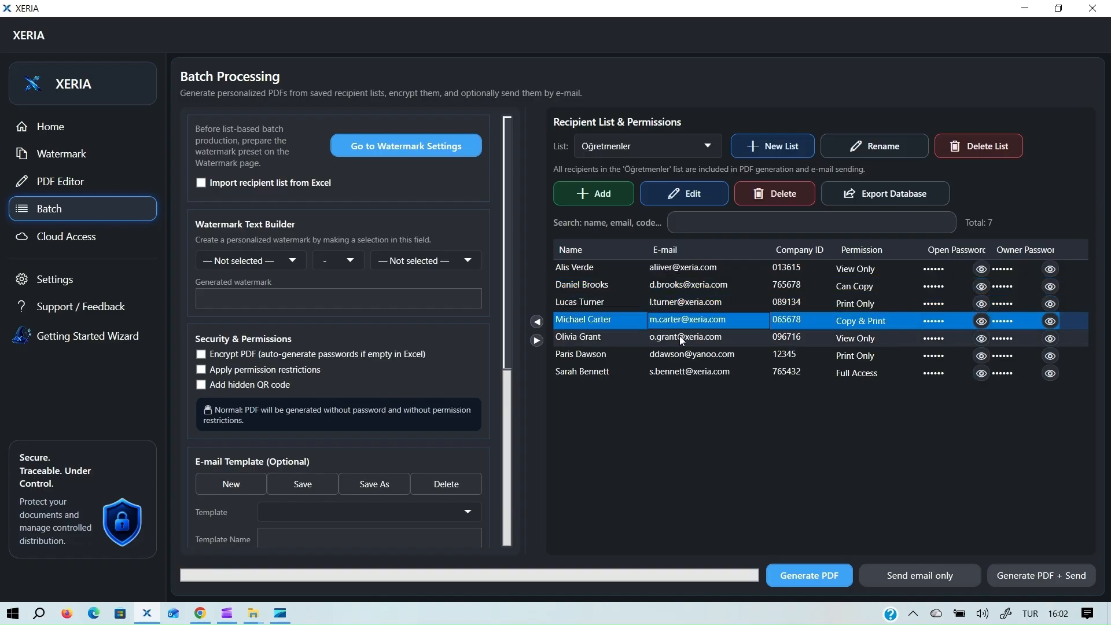
{"action": "left_click", "coordinate": [679, 335]}
{"action": "left_click", "coordinate": [678, 354]}
{"action": "left_click", "coordinate": [680, 372]}
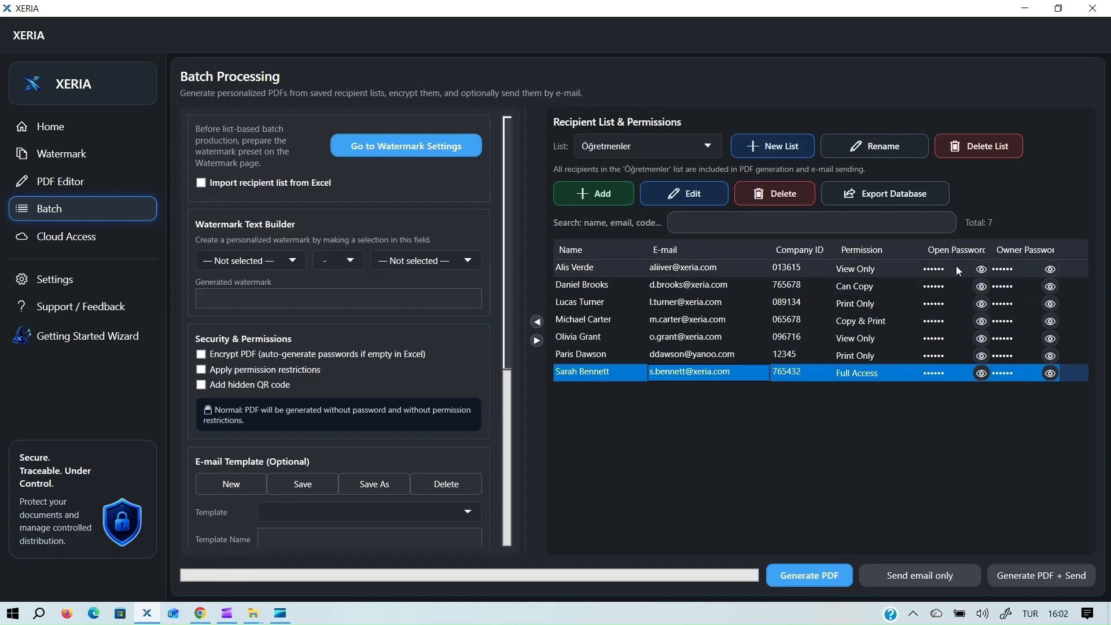
Reveal the open and owner passwords of the first and fourth recipients.
{"action": "left_click", "coordinate": [983, 275]}
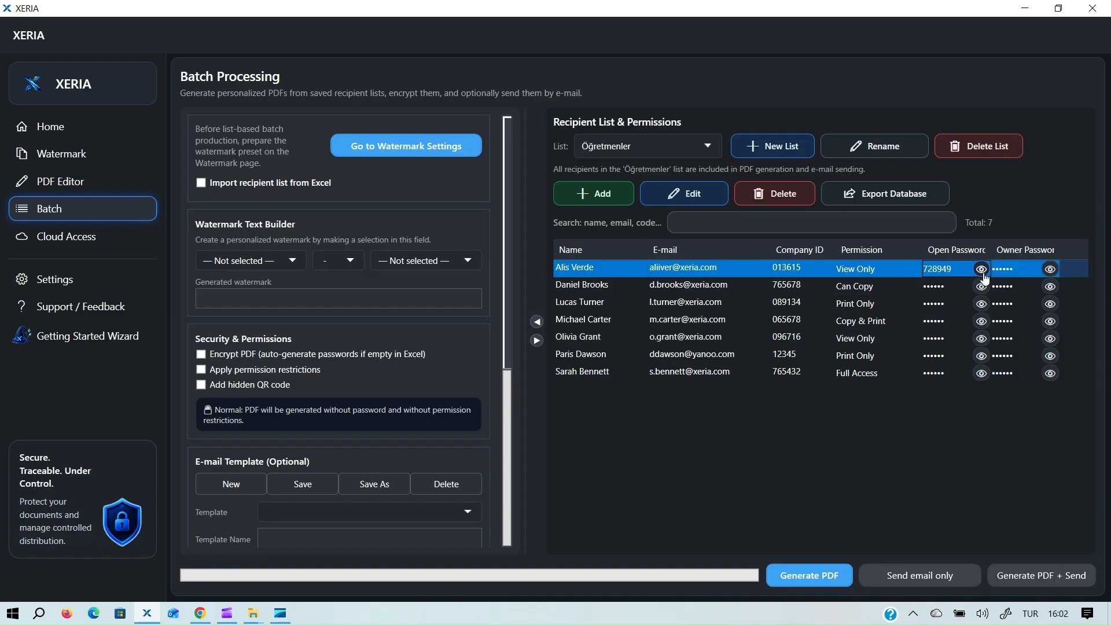
{"action": "left_click", "coordinate": [1049, 270]}
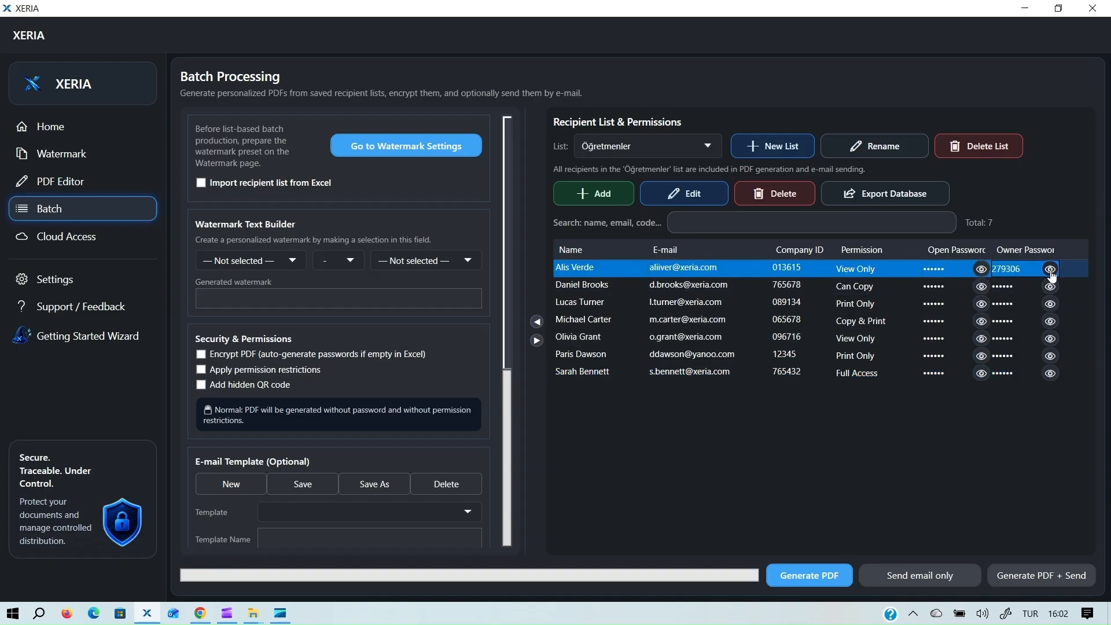
{"action": "left_click", "coordinate": [980, 321]}
{"action": "left_click", "coordinate": [1054, 322]}
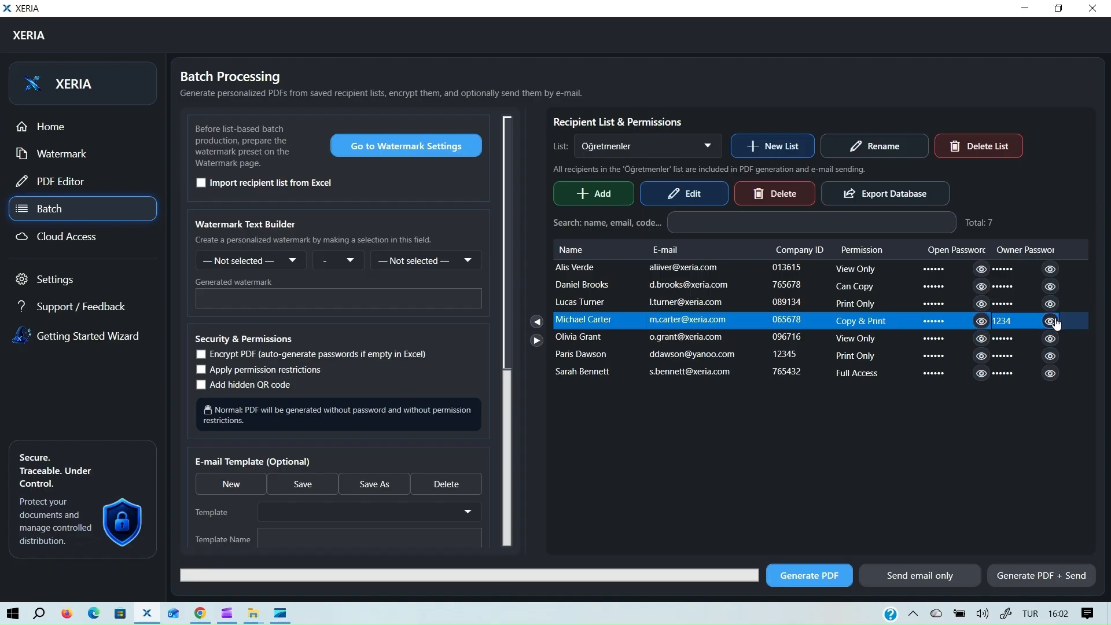
Build the watermark from Name Surname and ID No, then check its preview on the Watermark page.
{"action": "left_click", "coordinate": [262, 263]}
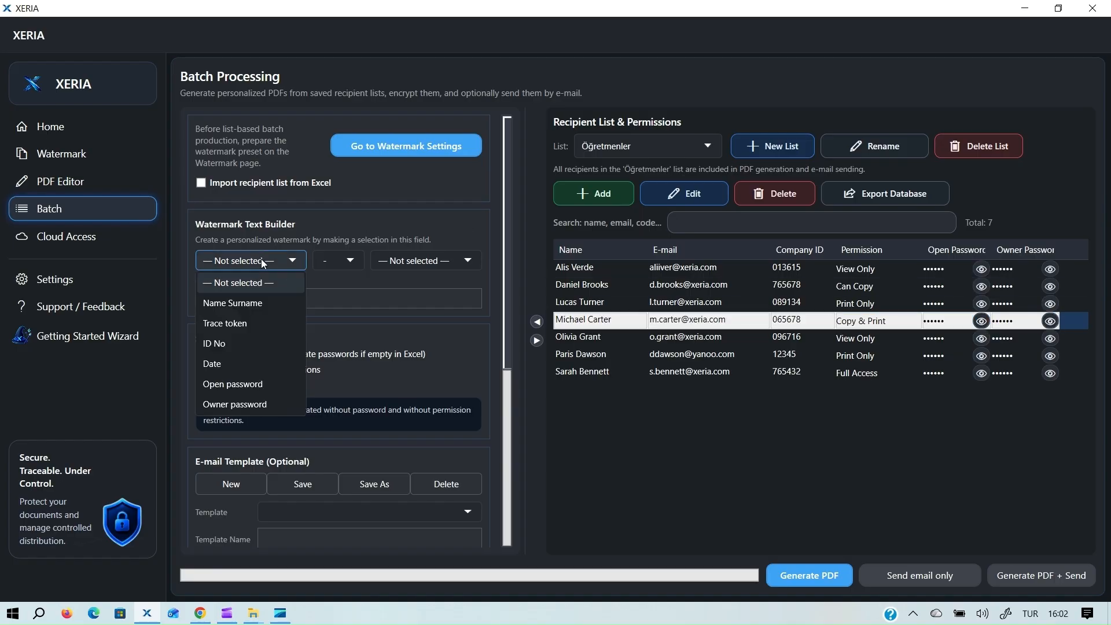
{"action": "left_click", "coordinate": [252, 298]}
{"action": "left_click", "coordinate": [422, 260]}
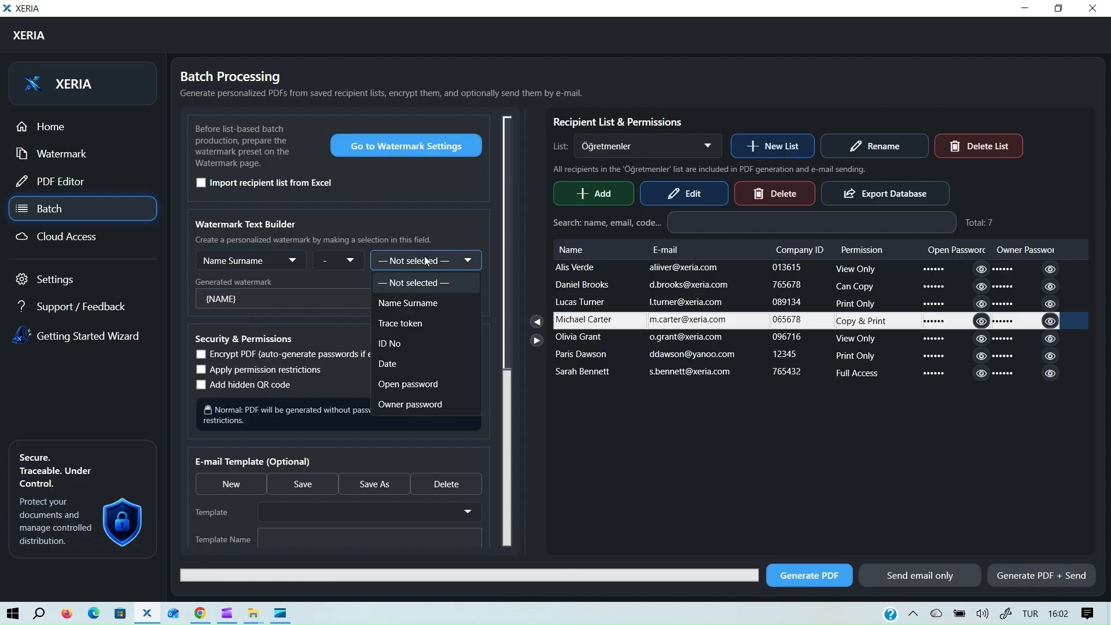
{"action": "left_click", "coordinate": [408, 343]}
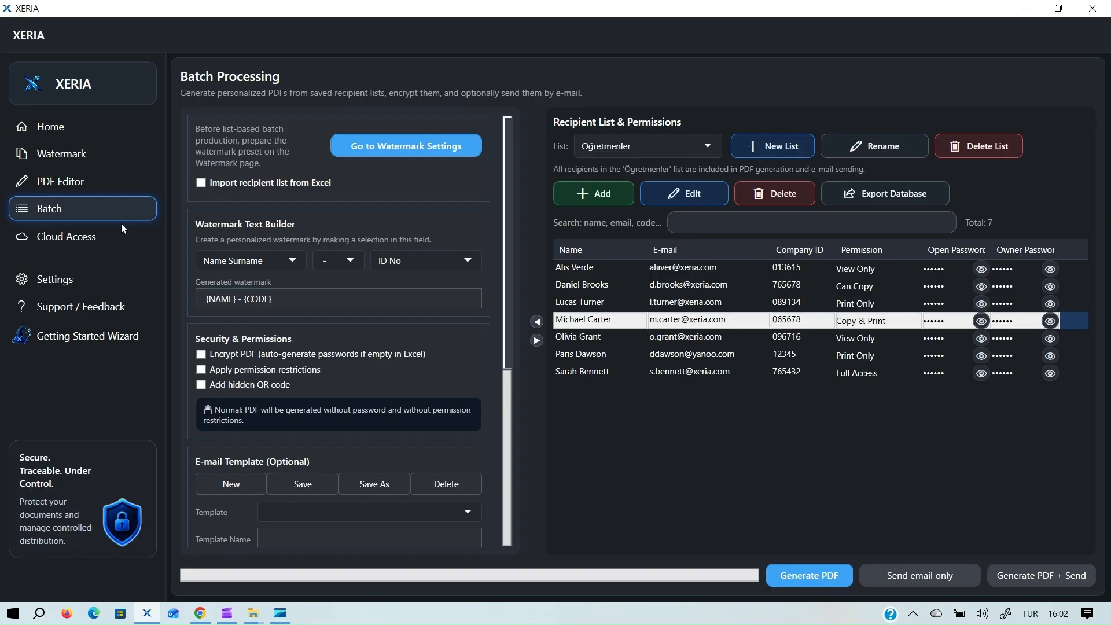
{"action": "left_click", "coordinate": [64, 155]}
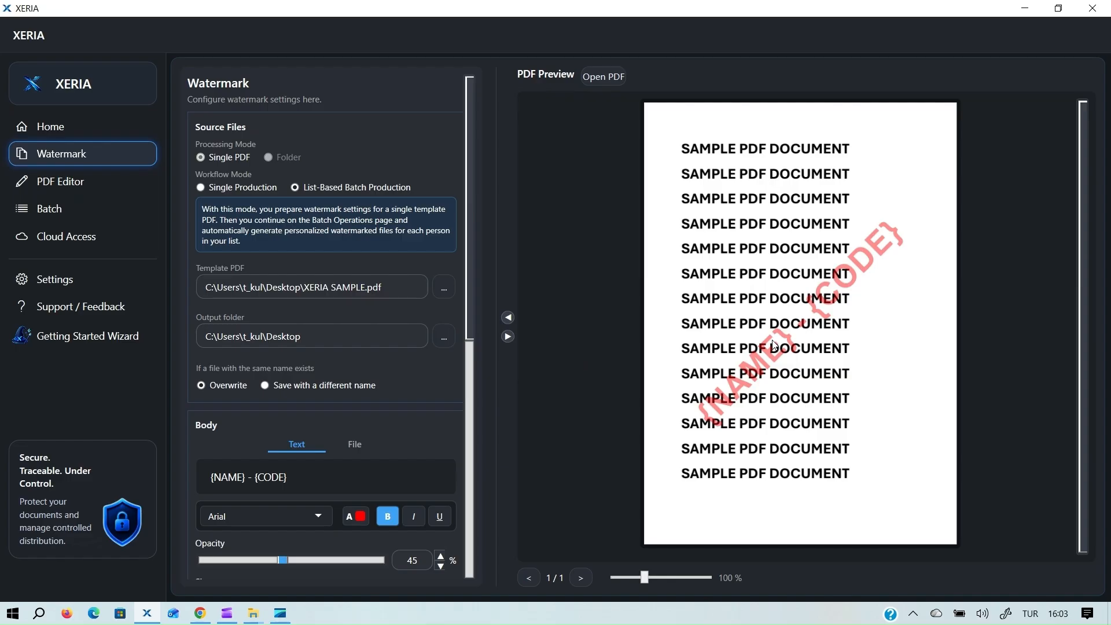
{"action": "left_click", "coordinate": [47, 211]}
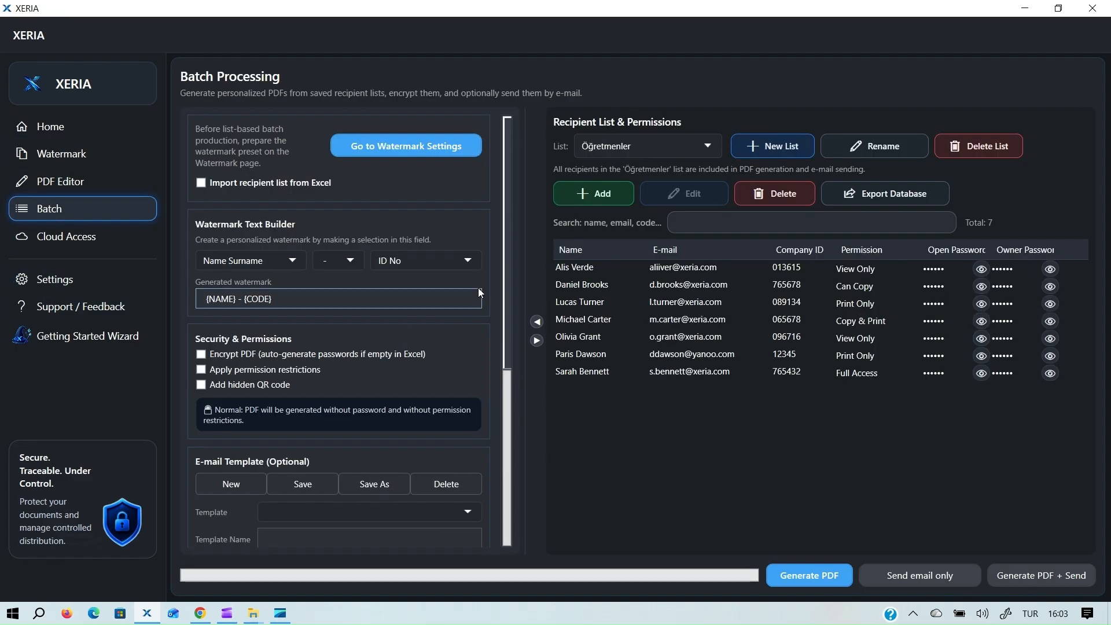
Tick Encrypt PDF and Apply permission restrictions, leaving the hidden QR code option enabled.
{"action": "left_click_drag", "start_coordinate": [506, 240], "coordinate": [506, 306]}
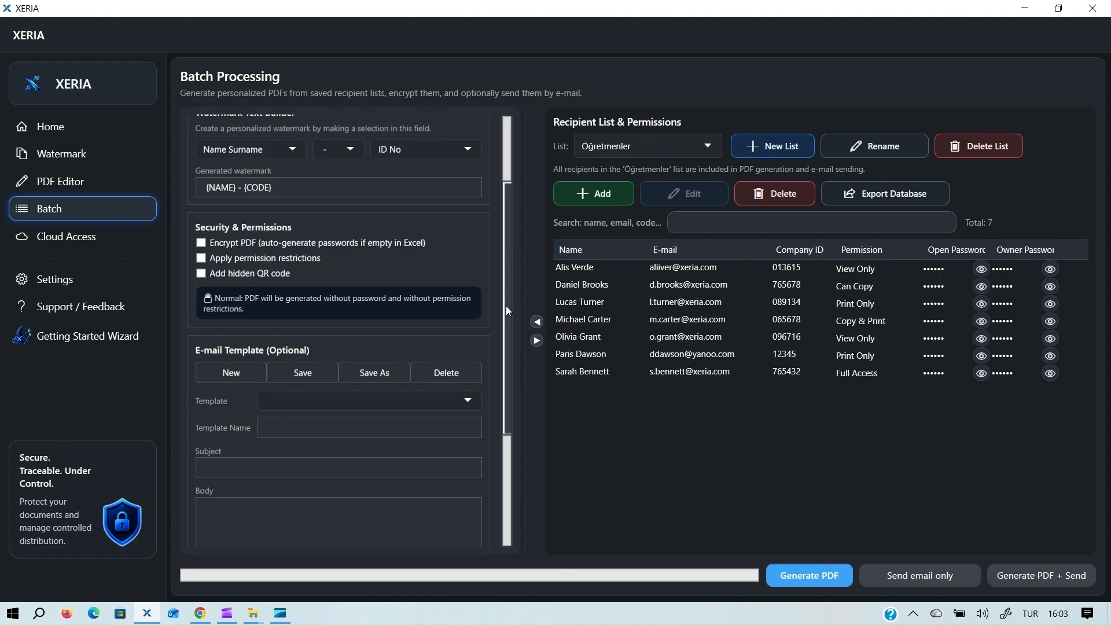
{"action": "left_click", "coordinate": [201, 243]}
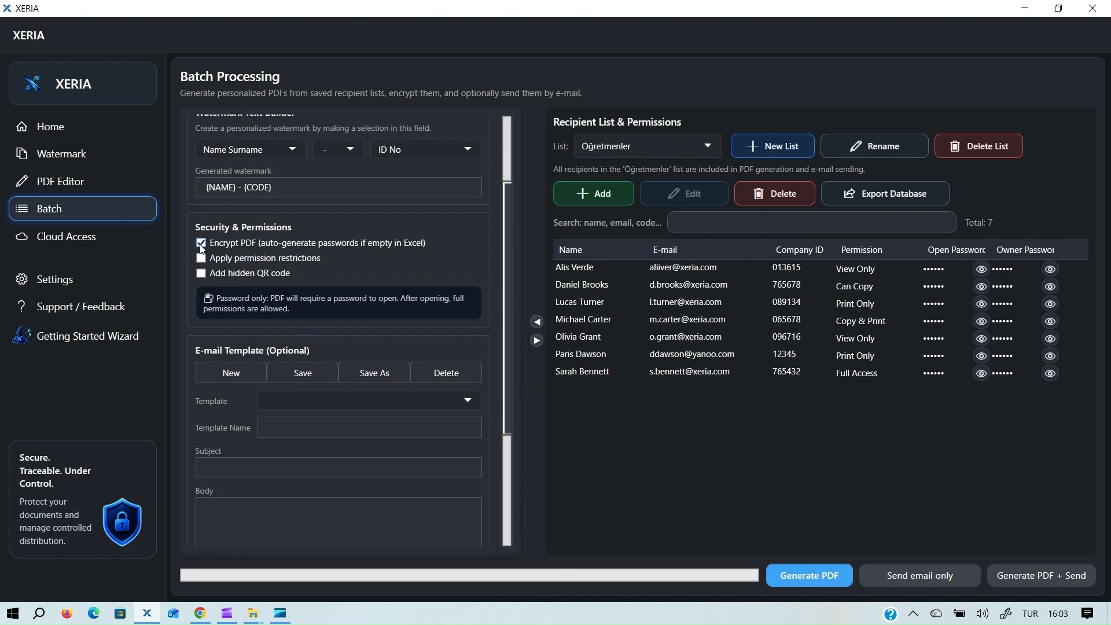
{"action": "left_click", "coordinate": [202, 261]}
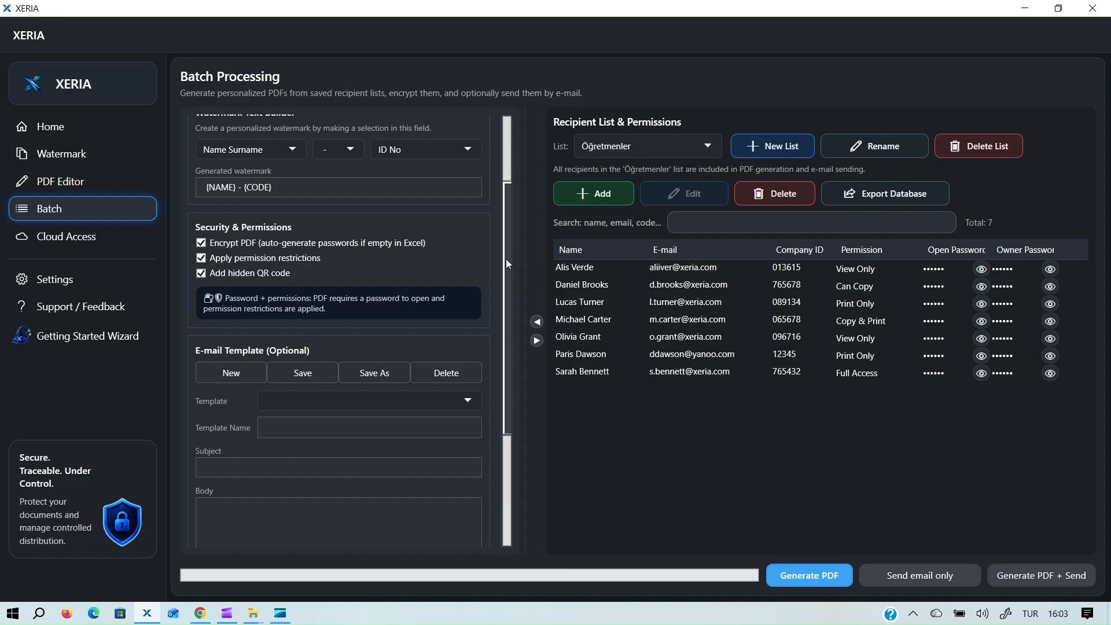
{"action": "left_click_drag", "start_coordinate": [506, 258], "coordinate": [506, 343]}
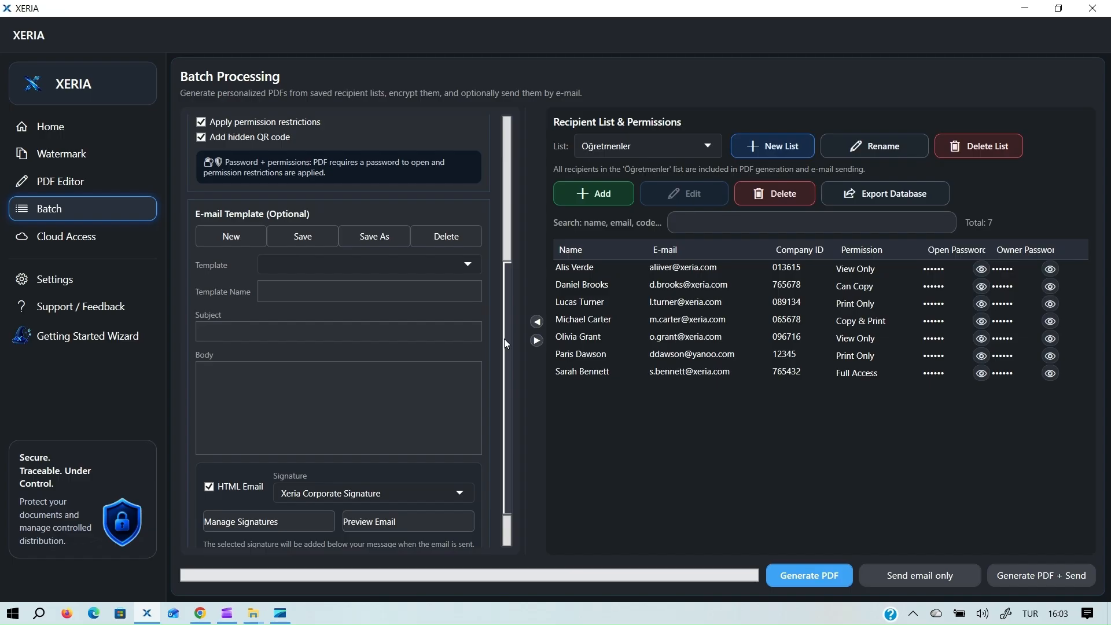
Load the Confidential Financial Analysis Report e-mail template.
{"action": "mouse_move", "coordinate": [505, 343]}
{"action": "left_mouse_down"}
{"action": "mouse_move", "coordinate": [505, 360]}
{"action": "mouse_move", "coordinate": [507, 331]}
{"action": "left_mouse_up"}
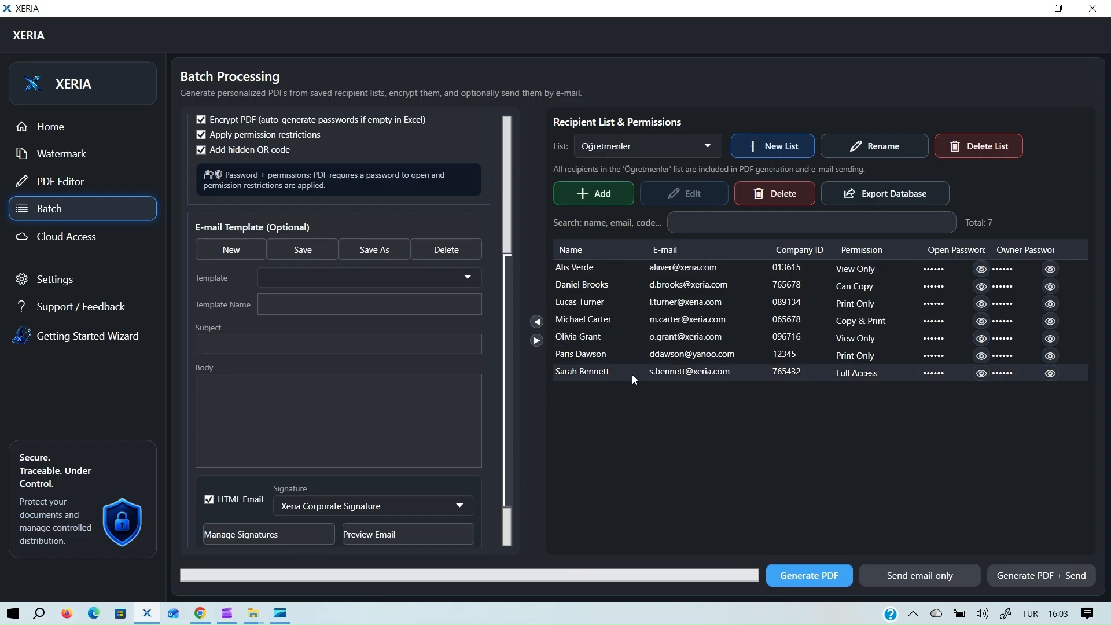
{"action": "mouse_move", "coordinate": [506, 279]}
{"action": "left_mouse_down"}
{"action": "mouse_move", "coordinate": [507, 218]}
{"action": "mouse_move", "coordinate": [508, 267]}
{"action": "left_mouse_up"}
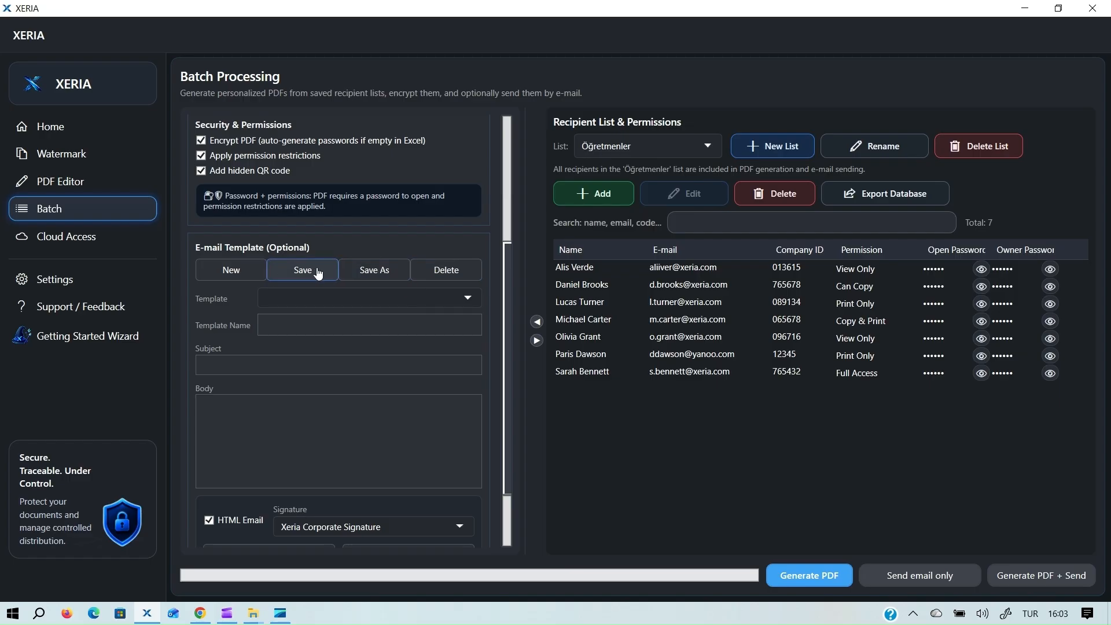
{"action": "left_click", "coordinate": [470, 294]}
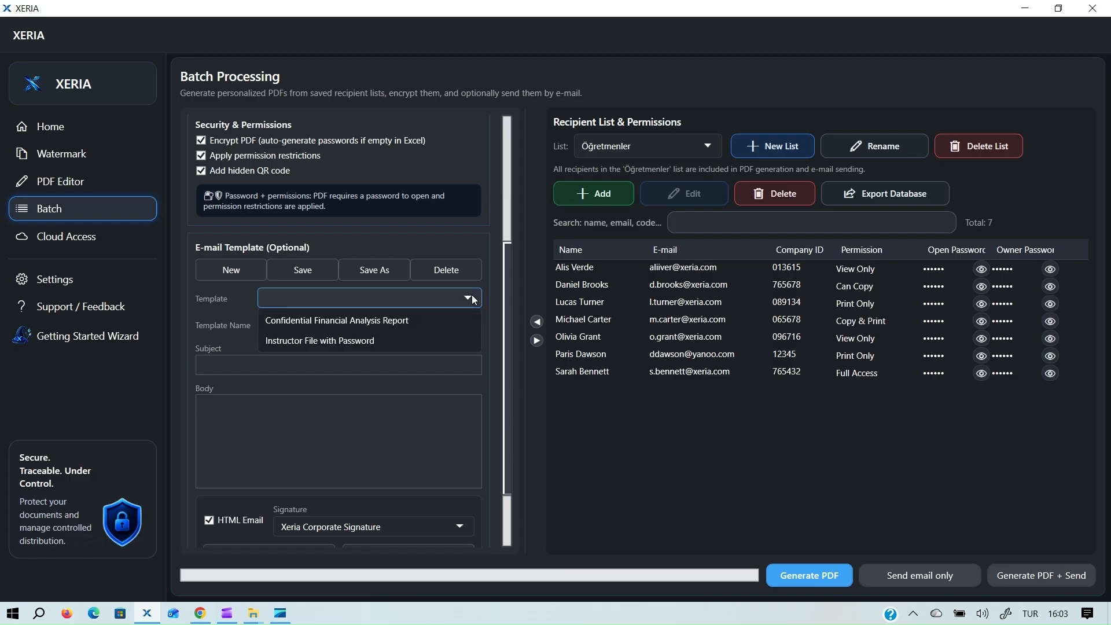
{"action": "left_click", "coordinate": [394, 321]}
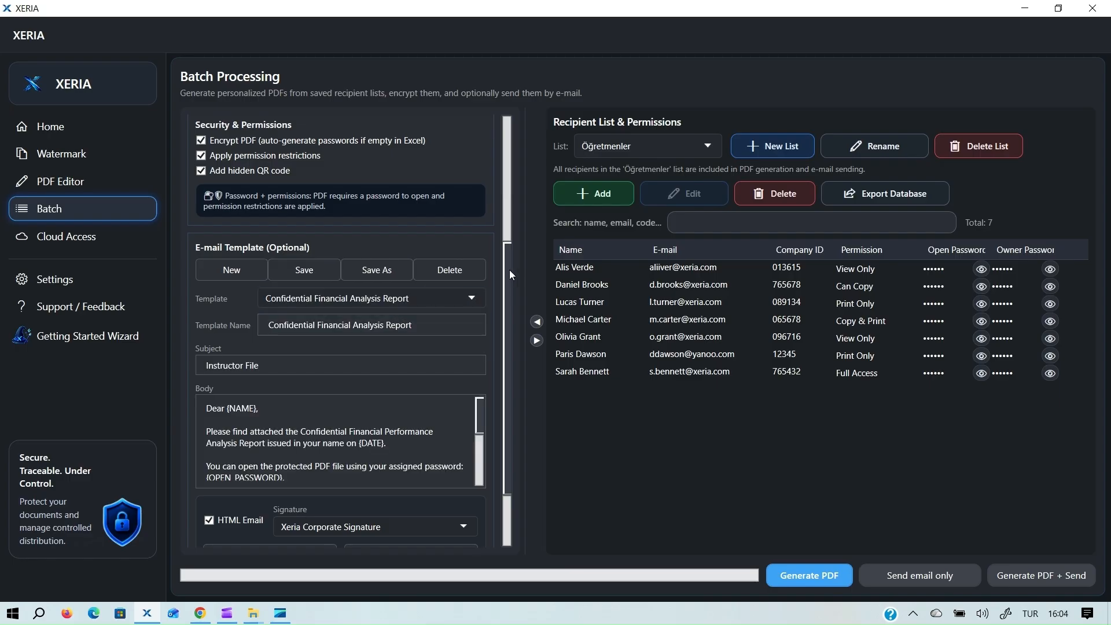
Review the body's NAME, DATE and OPEN_PASSWORD placeholders and keep Xeria Corporate Signature.
{"action": "scroll", "coordinate": [505, 266], "scroll_direction": "down", "scroll_amount": 3}
{"action": "left_click", "coordinate": [244, 323]}
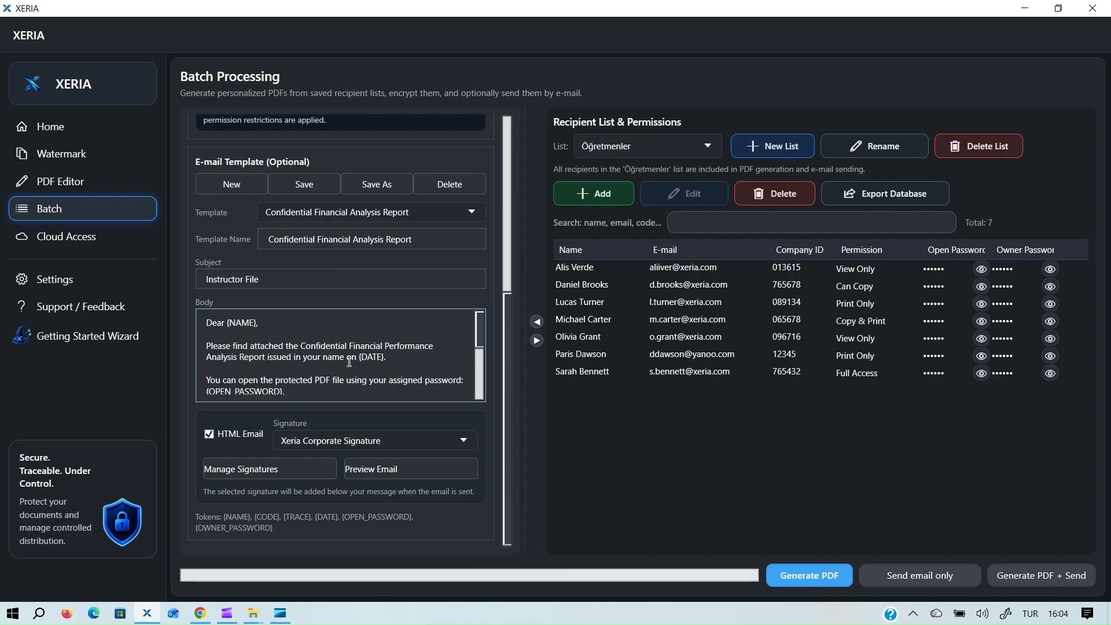
{"action": "double_click", "coordinate": [244, 323]}
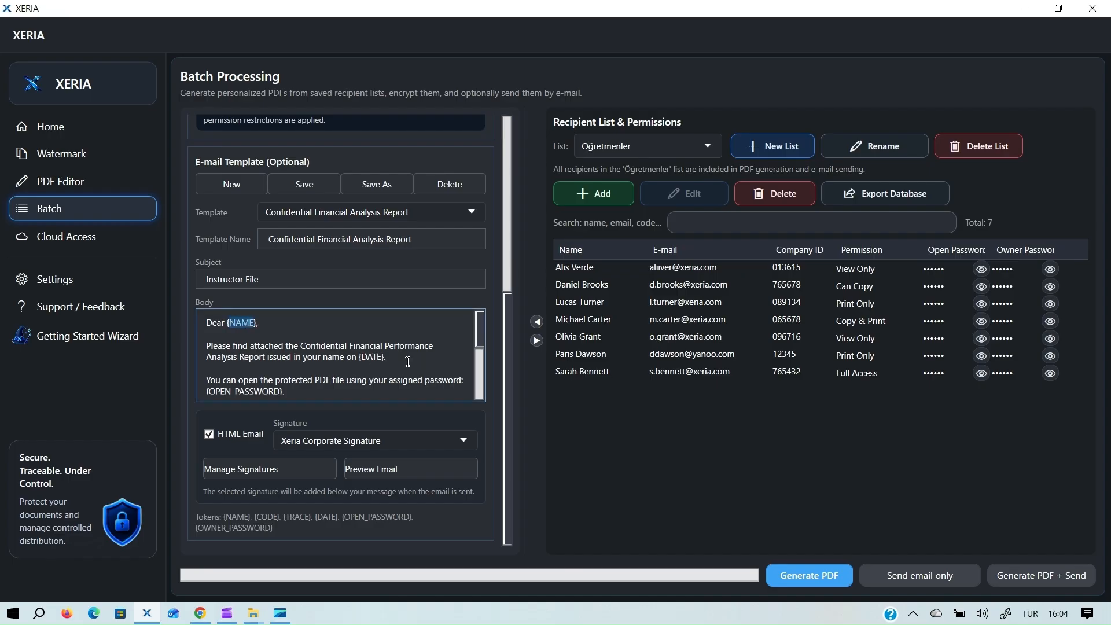
{"action": "left_click_drag", "start_coordinate": [384, 357], "coordinate": [351, 357]}
{"action": "left_click_drag", "start_coordinate": [284, 392], "coordinate": [207, 392]}
{"action": "left_click", "coordinate": [405, 354]}
{"action": "left_click_drag", "start_coordinate": [480, 328], "coordinate": [485, 388]}
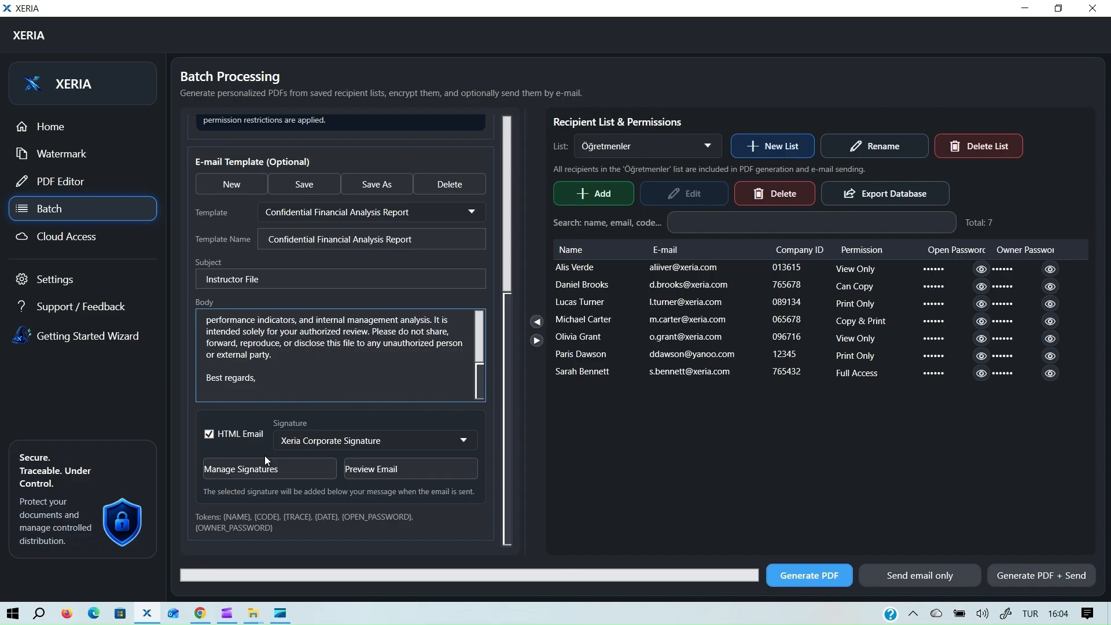
{"action": "left_click", "coordinate": [359, 440]}
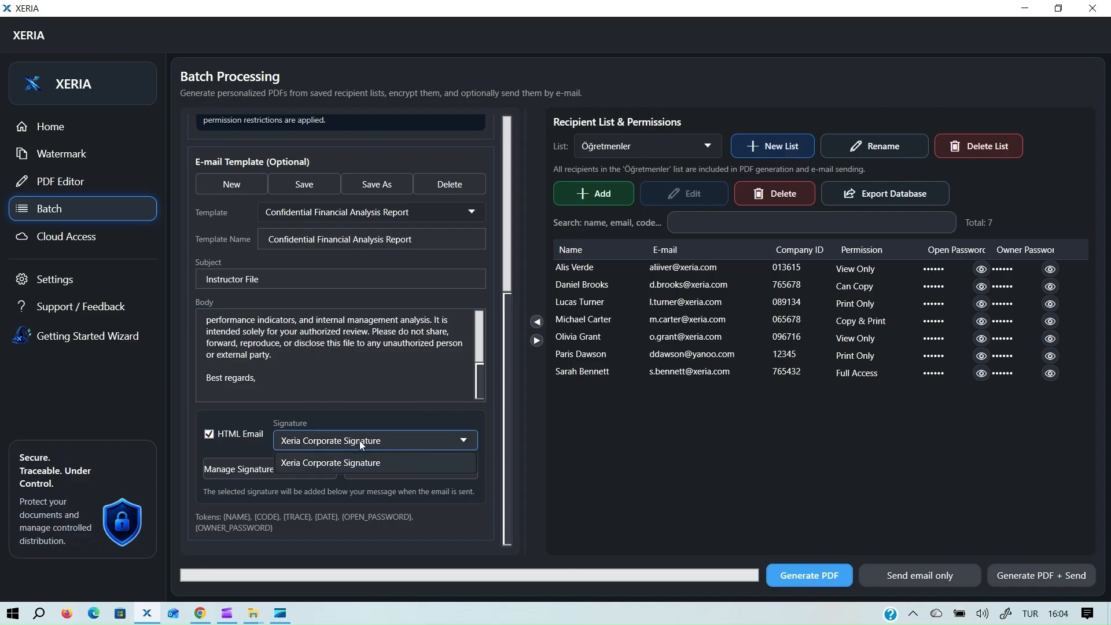
{"action": "left_click", "coordinate": [307, 458]}
{"action": "left_click", "coordinate": [275, 473]}
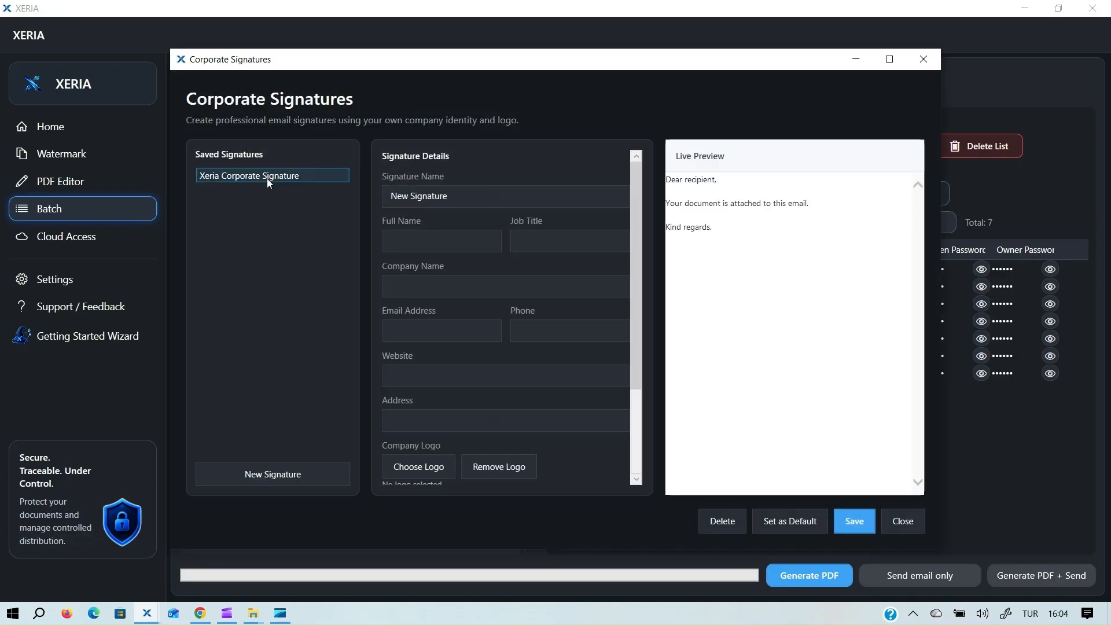
{"action": "left_click", "coordinate": [267, 178]}
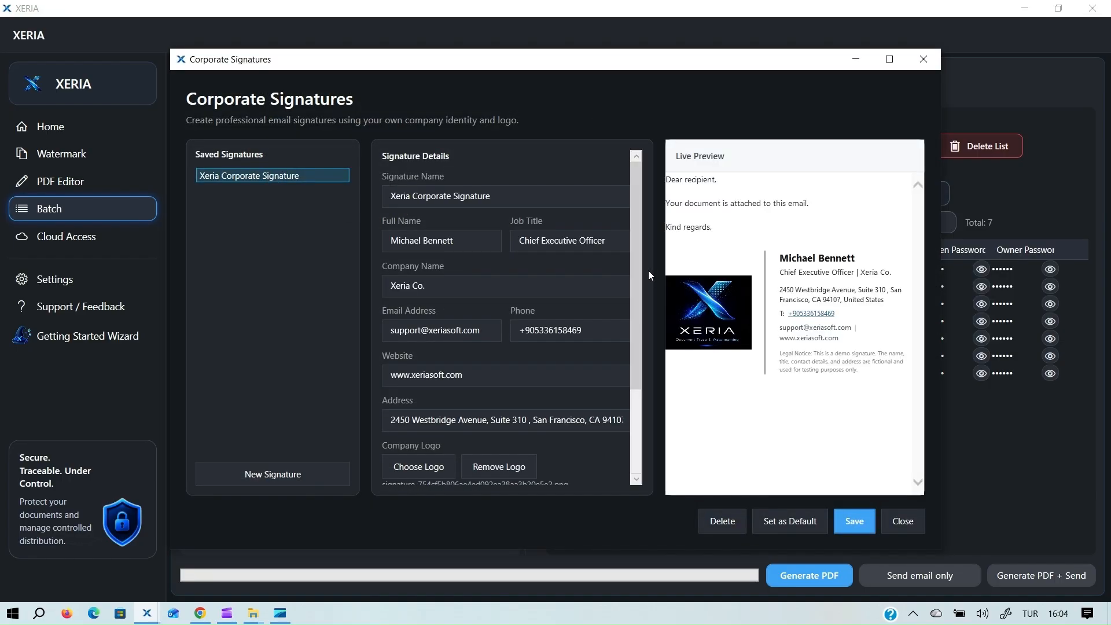
{"action": "left_click_drag", "start_coordinate": [635, 241], "coordinate": [637, 391]}
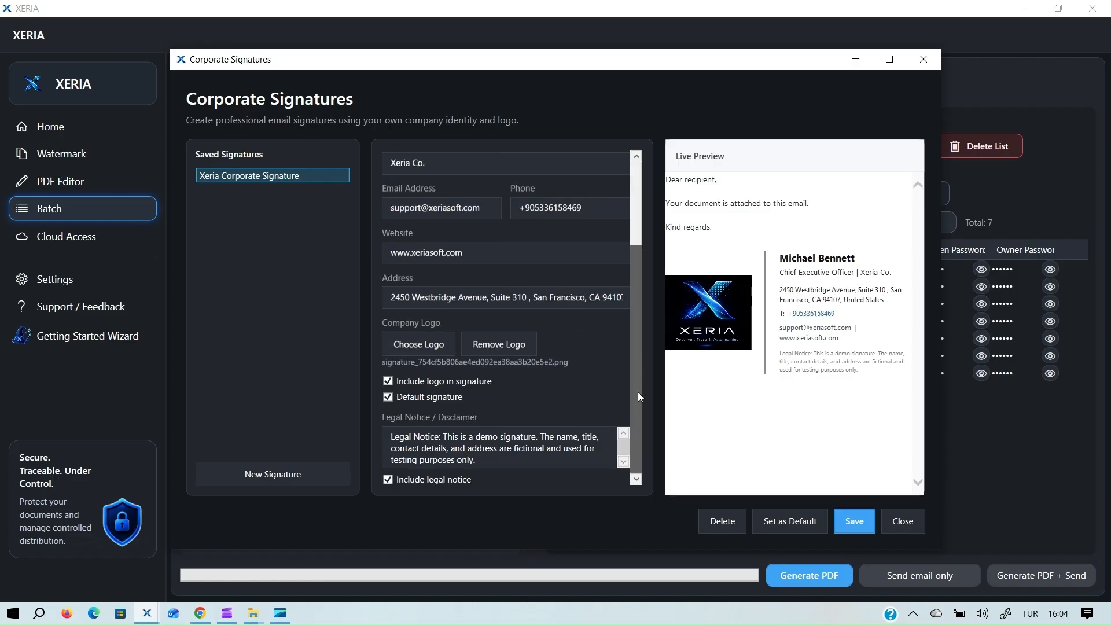
{"action": "left_click", "coordinate": [907, 521]}
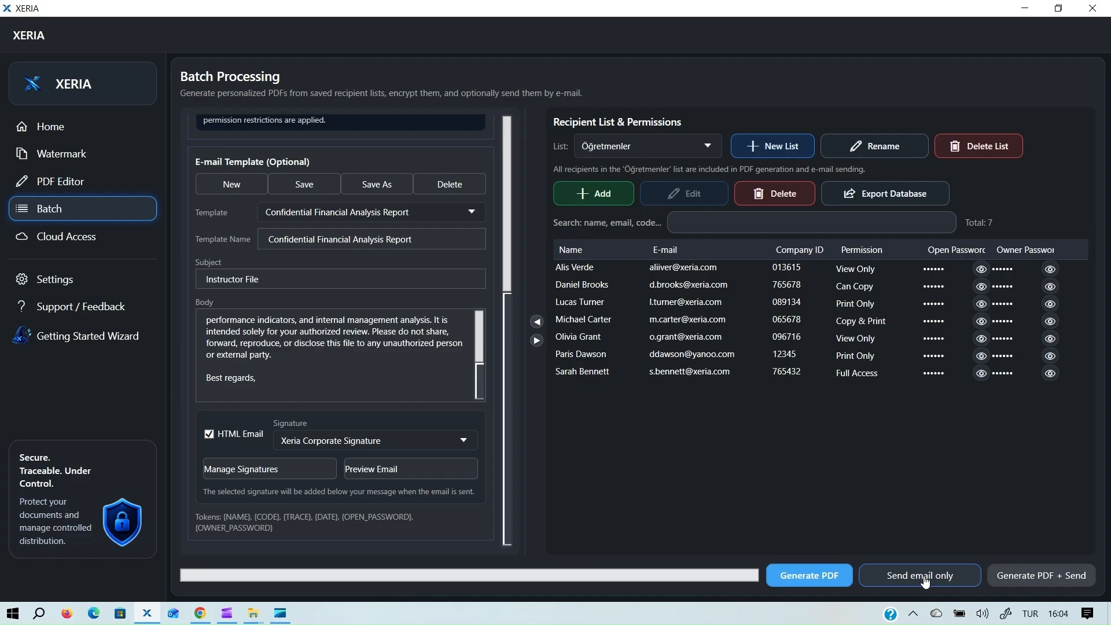
Generate and e-mail the encrypted PDFs to all 7 recipients, then dismiss the 7-sent success message.
{"action": "left_click", "coordinate": [1053, 581]}
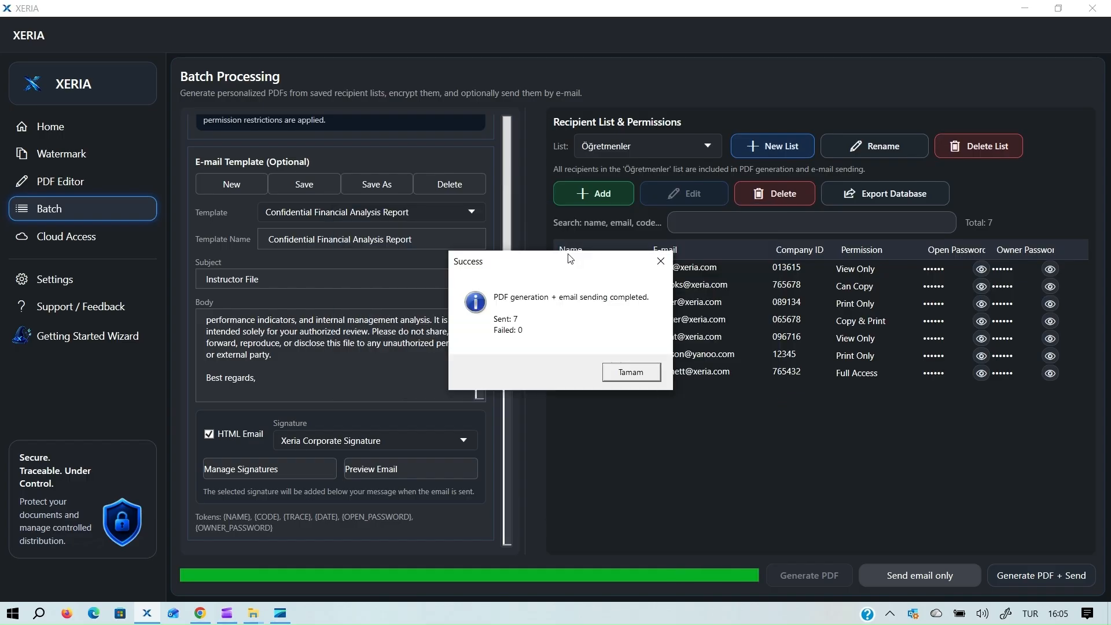
{"action": "left_click", "coordinate": [639, 380]}
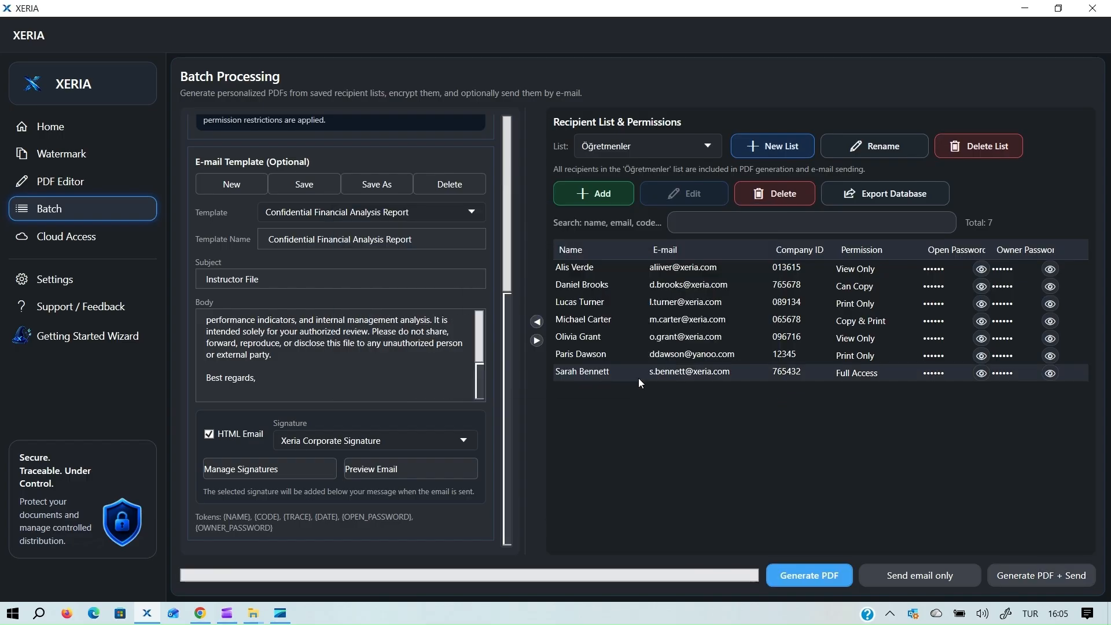
Open the Mail Log in Settings and step through each of the seven send records.
{"action": "left_click", "coordinate": [67, 283]}
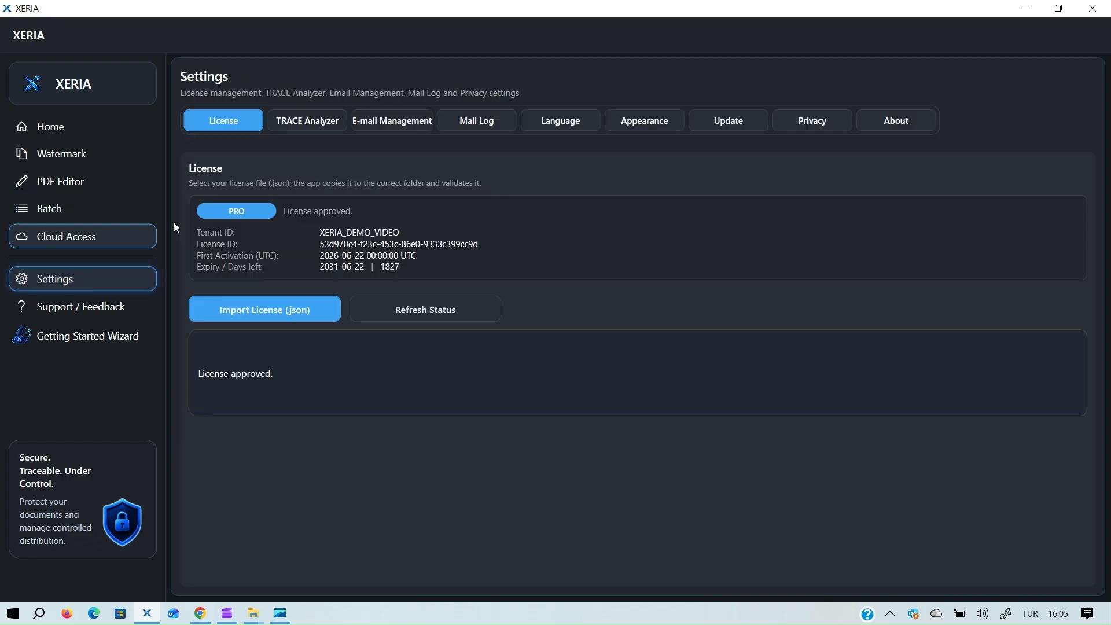
{"action": "left_click", "coordinate": [507, 121]}
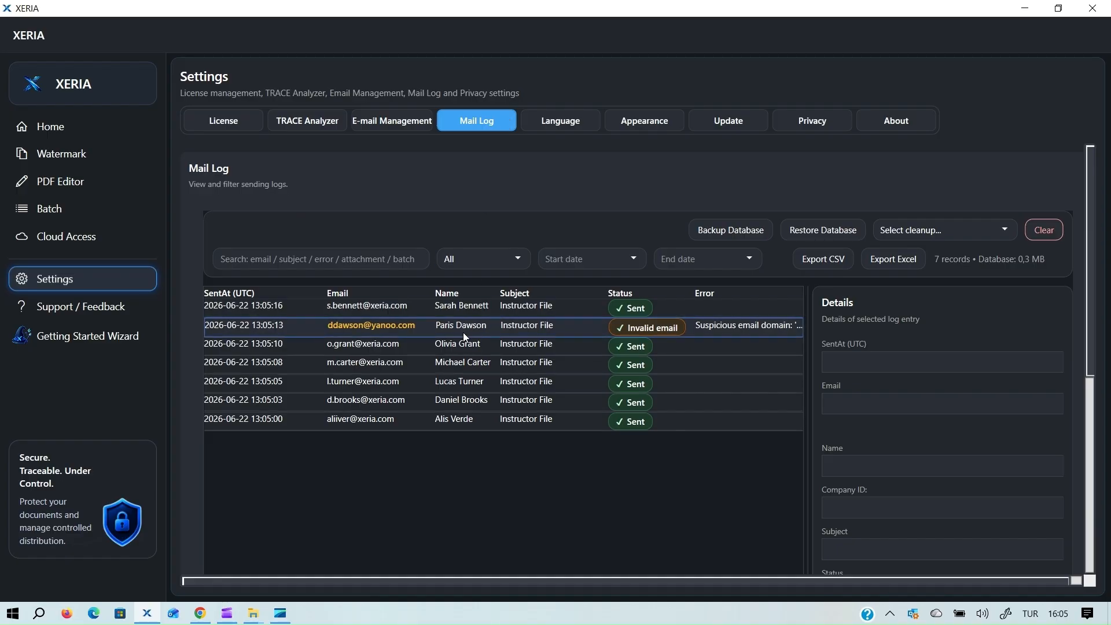
{"action": "left_click", "coordinate": [430, 306]}
{"action": "left_click", "coordinate": [426, 325]}
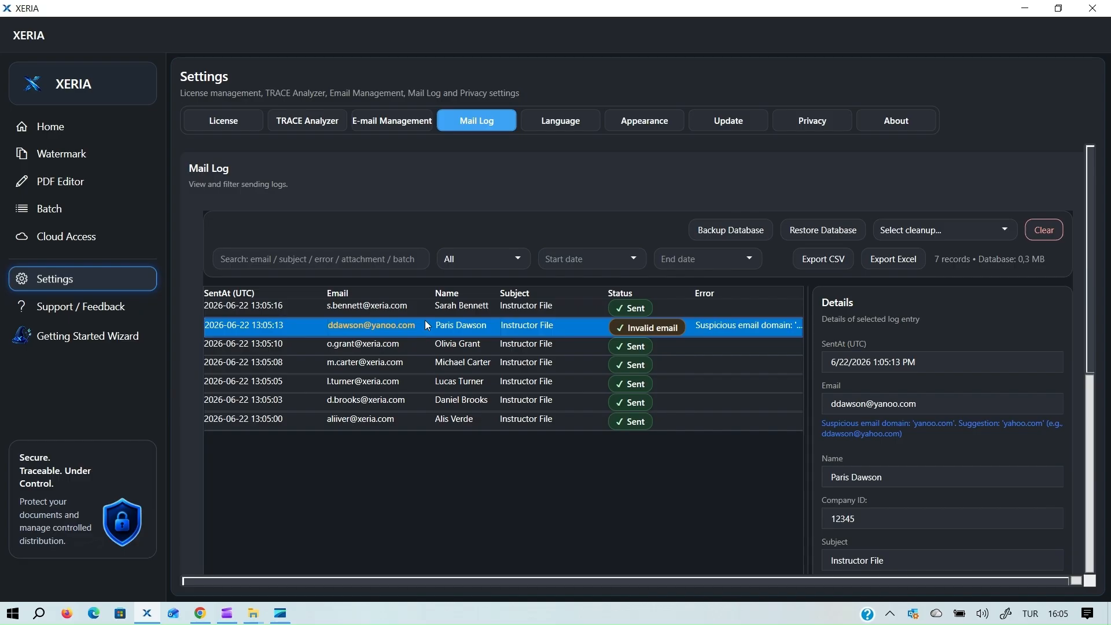
{"action": "left_click", "coordinate": [423, 341]}
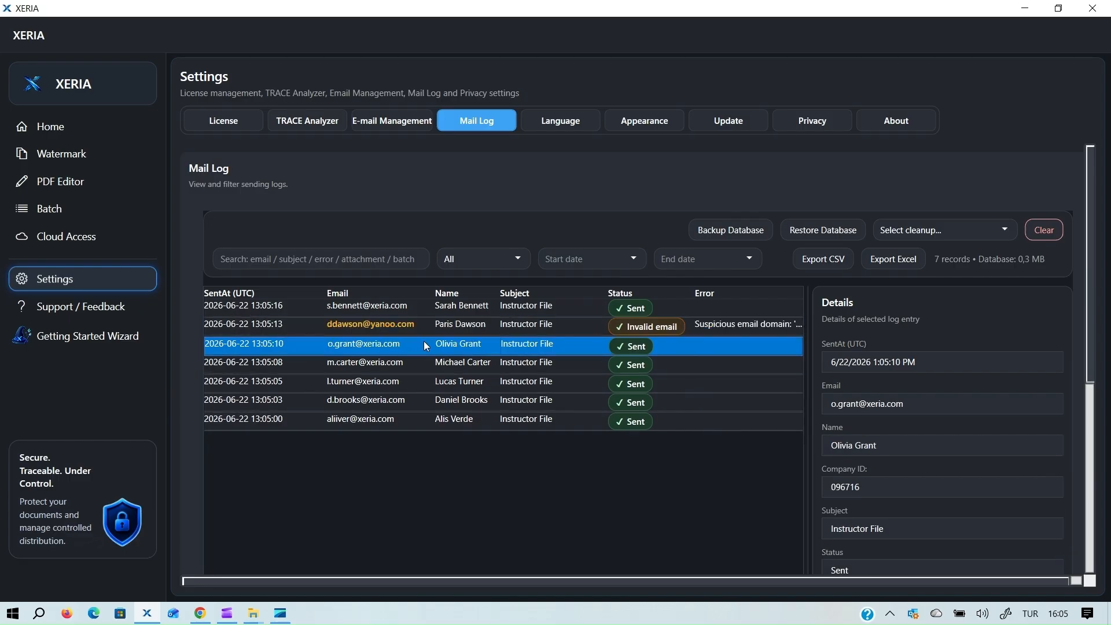
{"action": "left_click", "coordinate": [416, 362]}
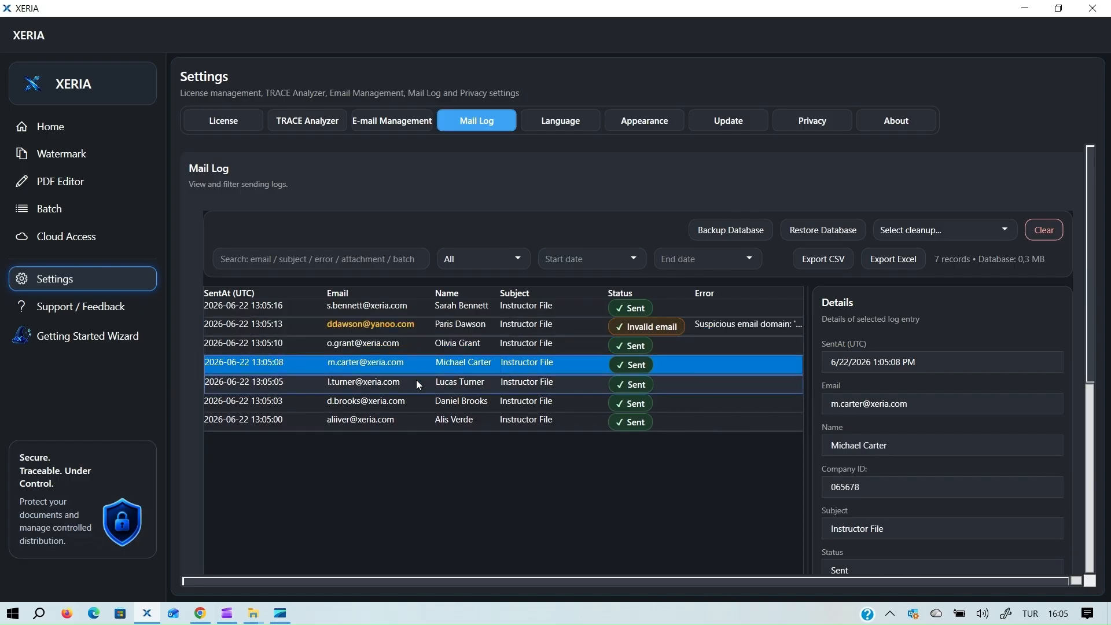
{"action": "left_click", "coordinate": [416, 382]}
{"action": "left_click", "coordinate": [414, 397]}
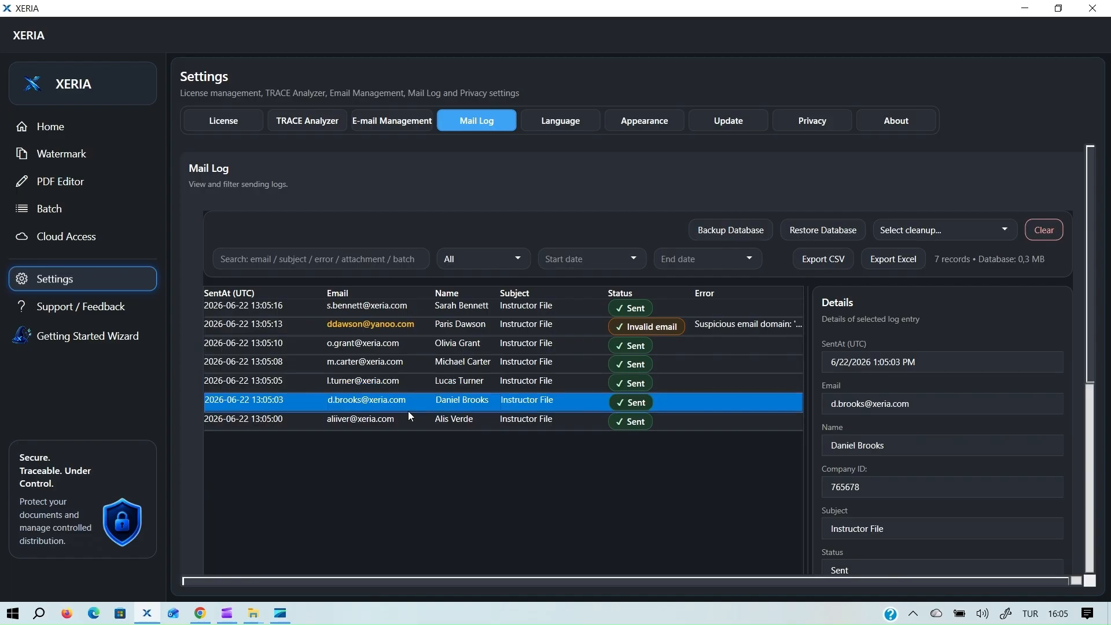
{"action": "left_click", "coordinate": [406, 415]}
Inspect the invalid-email entry's details, flagged for a suspicious domain.
{"action": "left_click", "coordinate": [390, 322]}
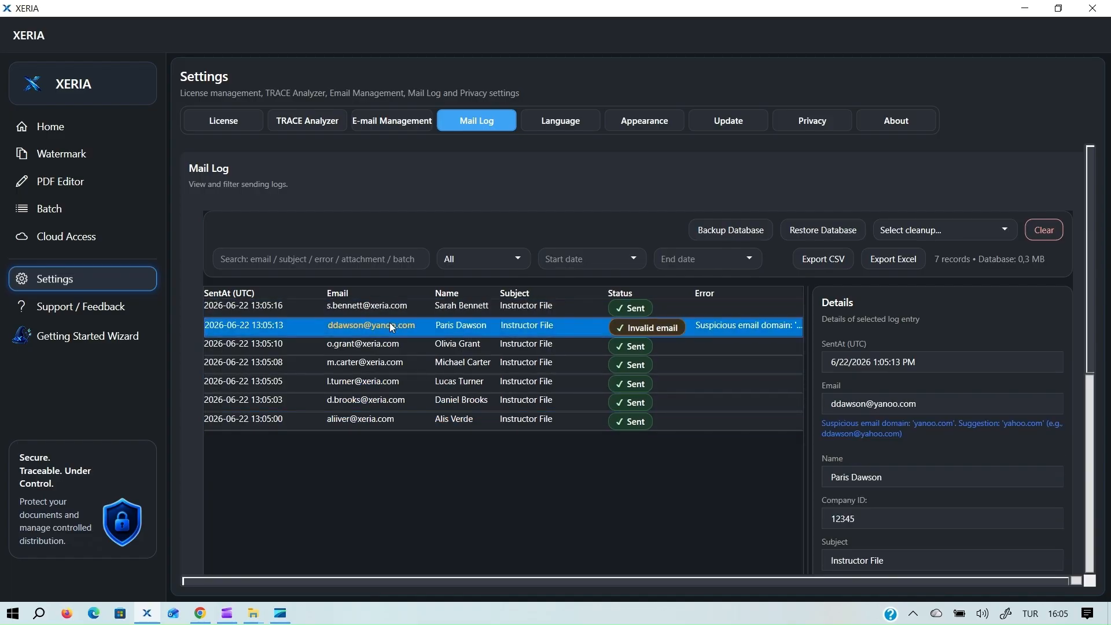
{"action": "left_click_drag", "start_coordinate": [1087, 306], "coordinate": [1093, 392]}
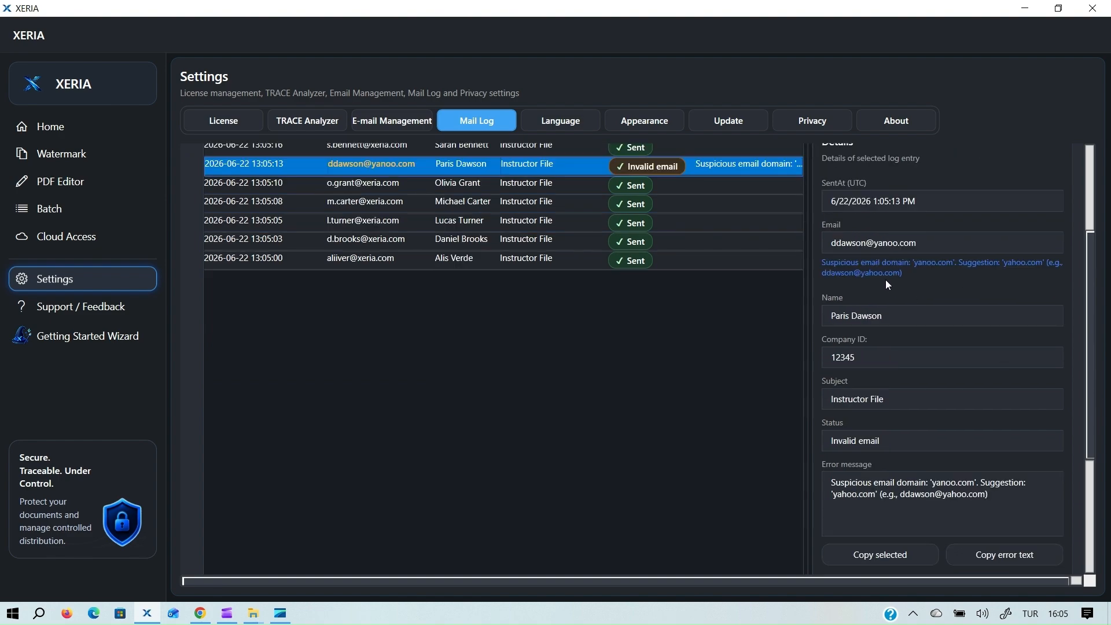
{"action": "left_click_drag", "start_coordinate": [1088, 261], "coordinate": [1087, 175]}
Filter the mail log by a recipient's name, then clear the search to list all 7 records.
{"action": "left_click", "coordinate": [279, 253]}
{"action": "type", "text": "Alis"}
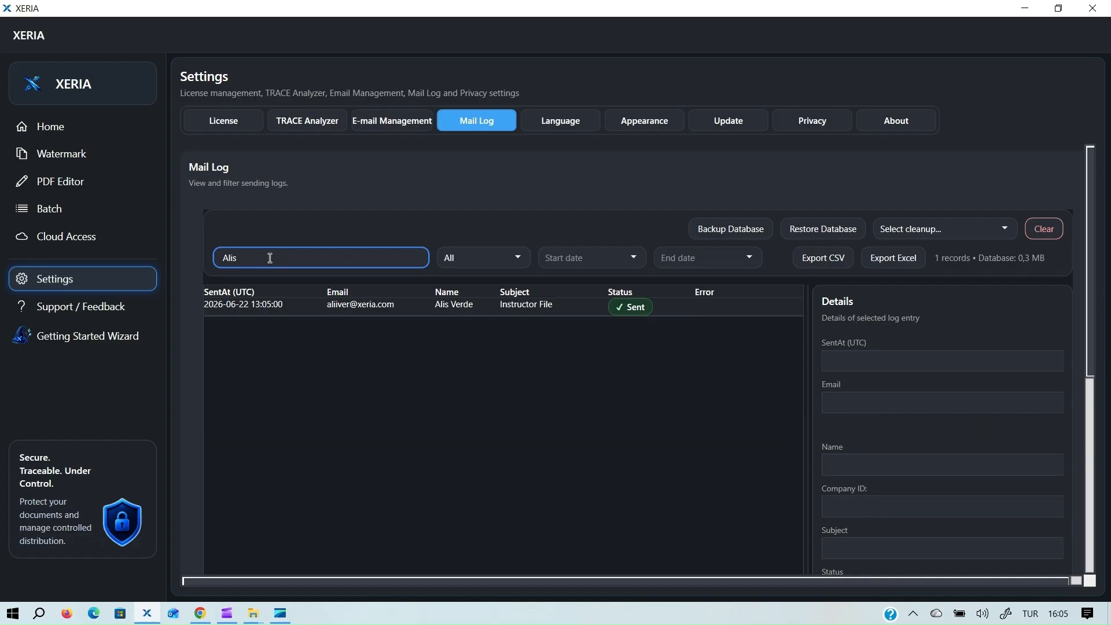
{"action": "key", "text": "BackSpace"}
{"action": "key", "text": "BackSpace"}
{"action": "key", "text": "BackSpace"}
{"action": "key", "text": "BackSpace"}
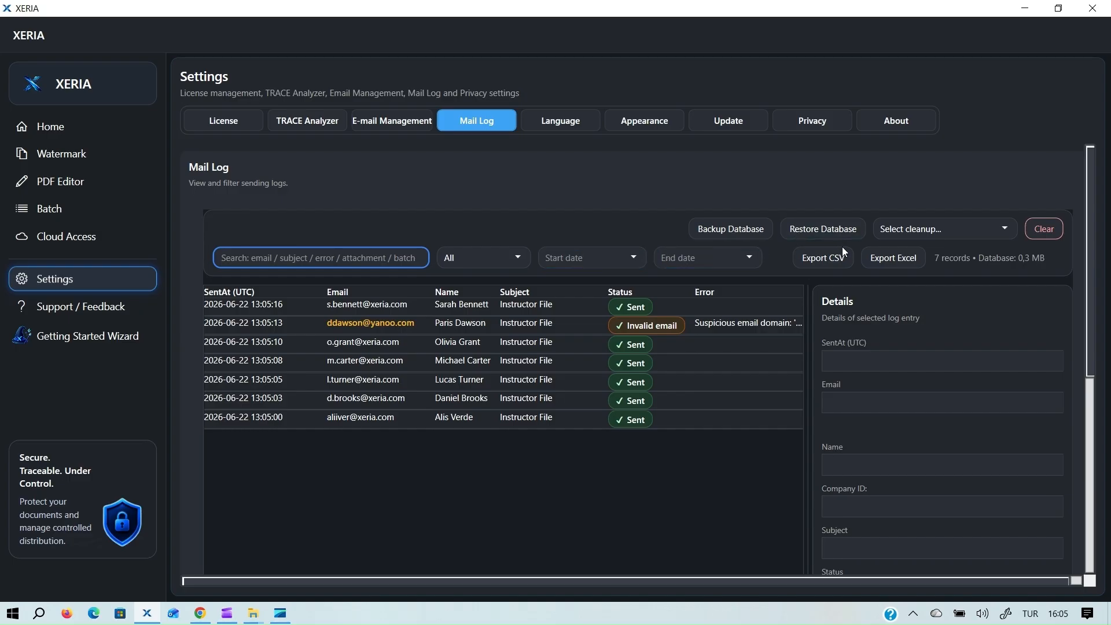
{"action": "left_click", "coordinate": [641, 366]}
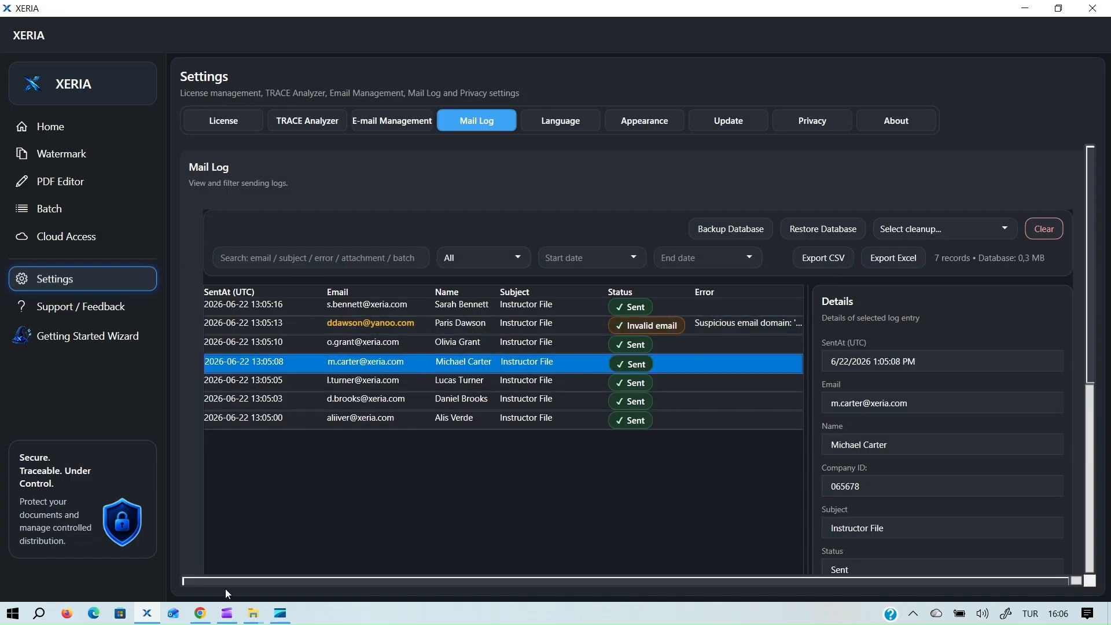
{"action": "mouse_move", "coordinate": [225, 614]}
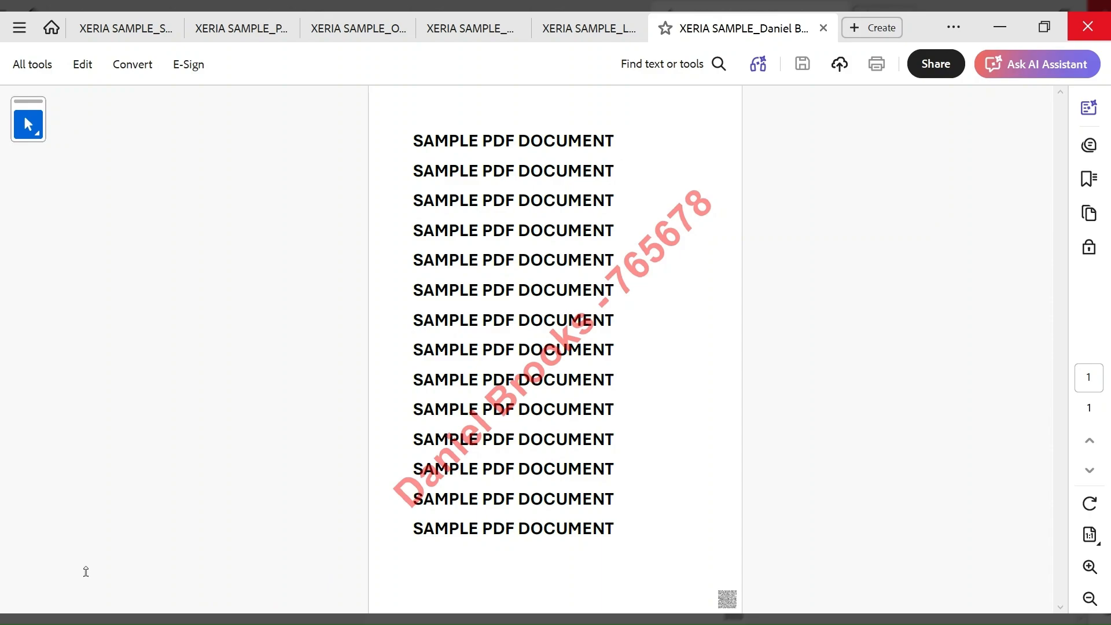
{"action": "left_click", "coordinate": [241, 28]}
{"action": "left_click", "coordinate": [428, 28]}
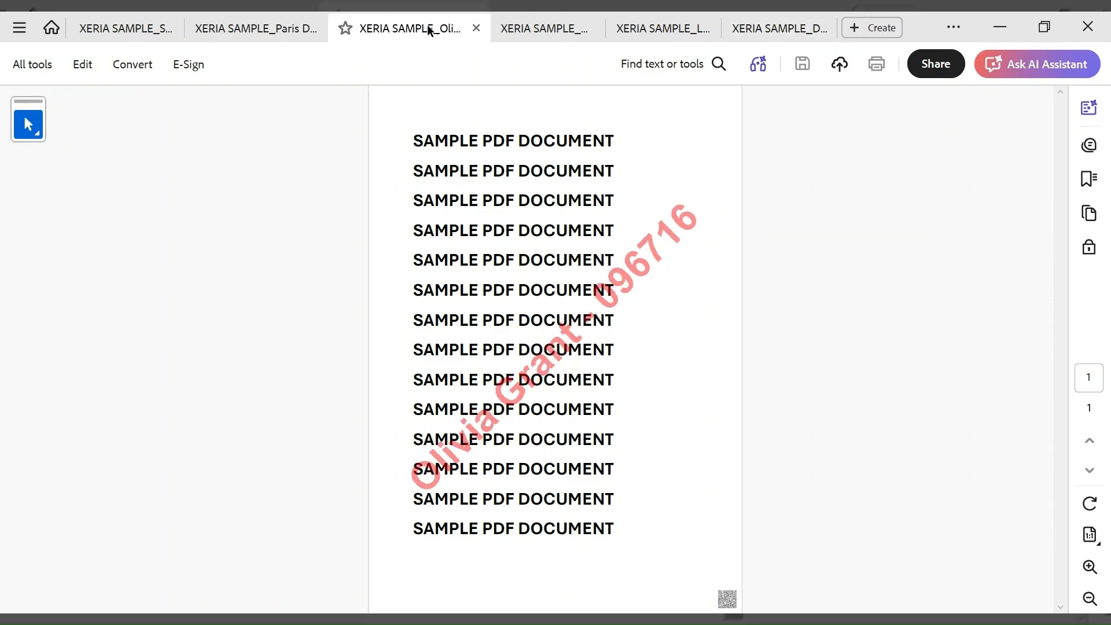
{"action": "left_click", "coordinate": [528, 27]}
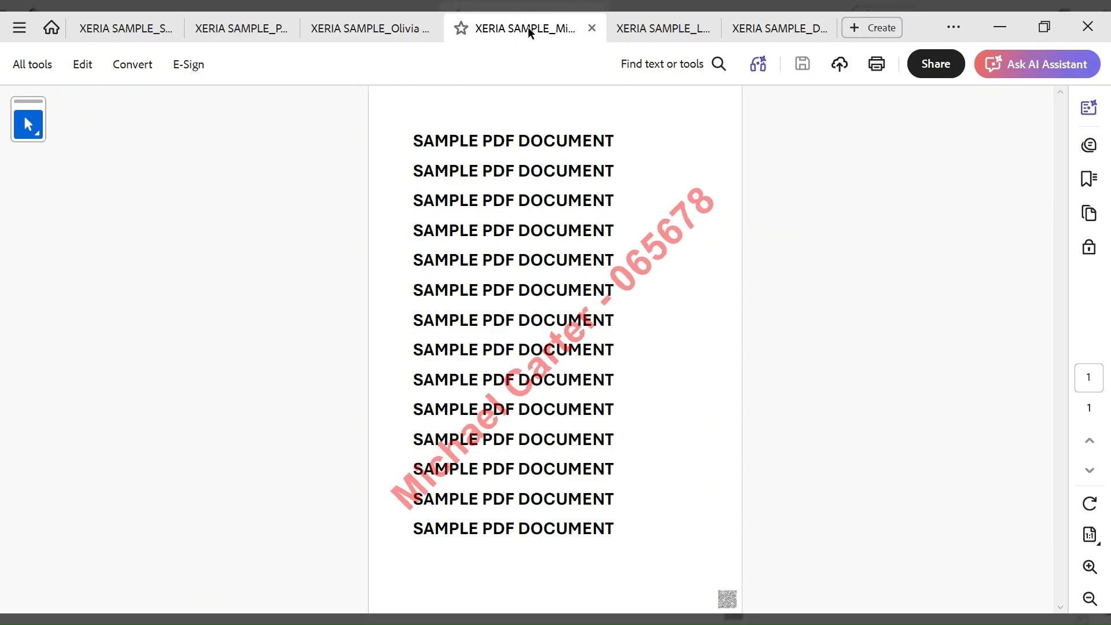
{"action": "left_click", "coordinate": [645, 30]}
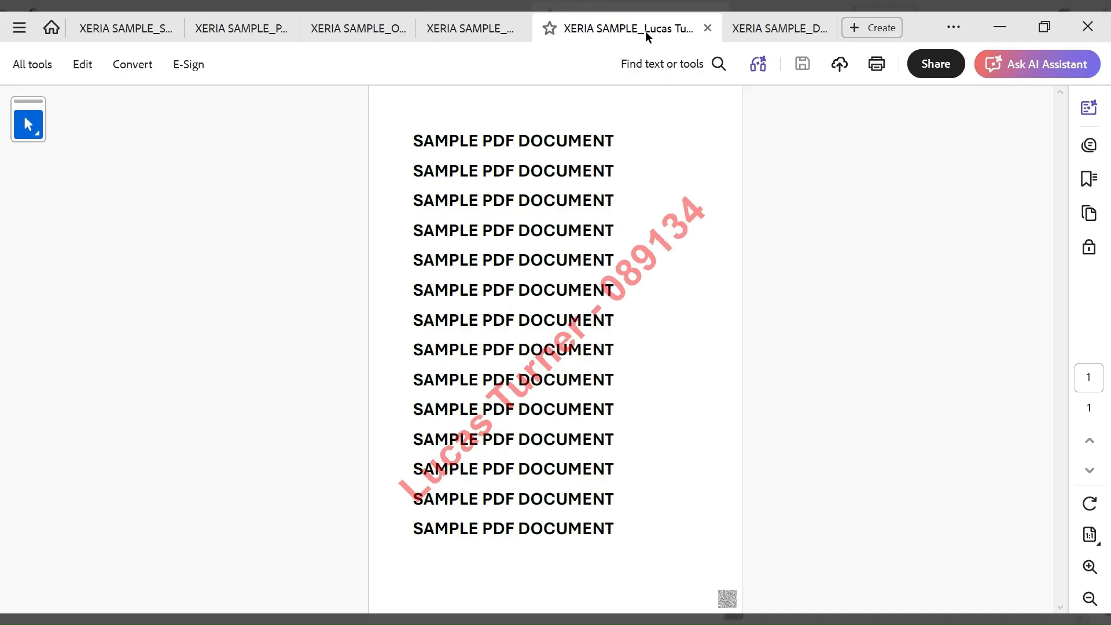
{"action": "left_click", "coordinate": [766, 33]}
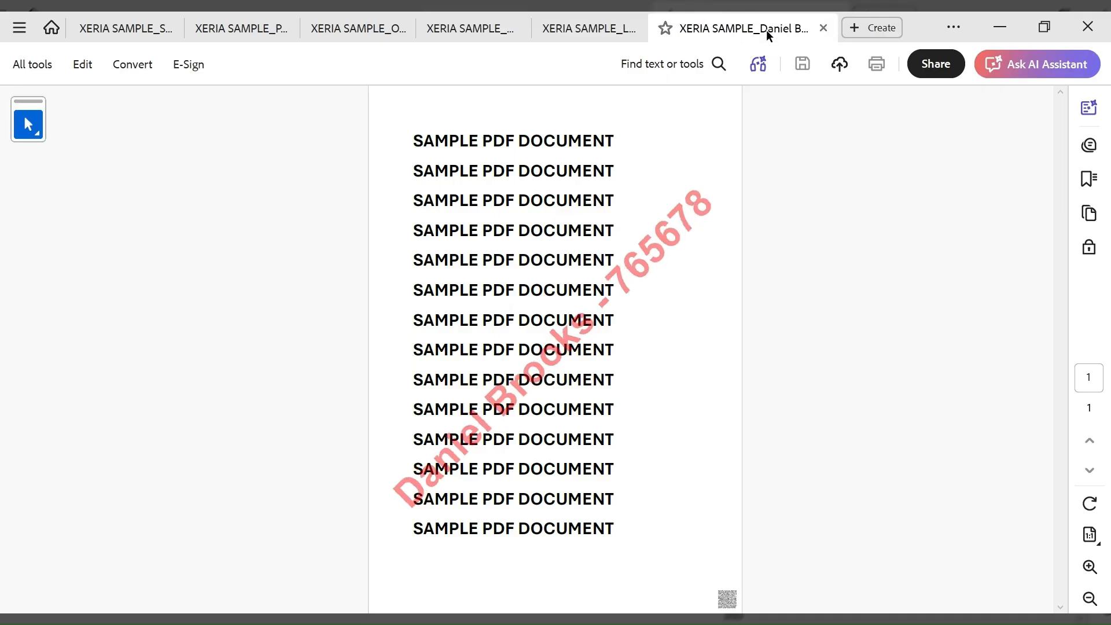